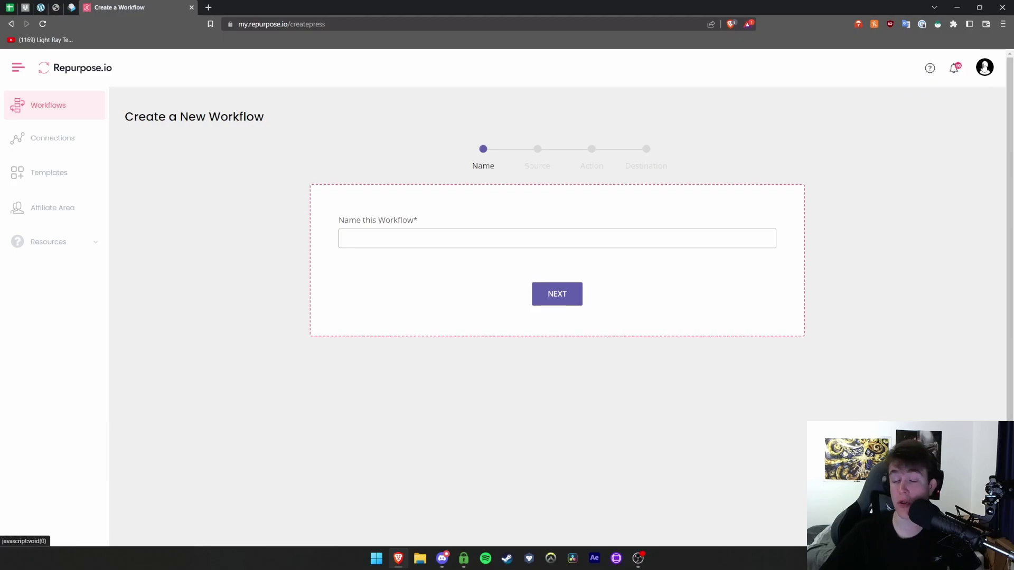
- Dismiss the account menu and support chat, then return to the Workflows overview
left_click(984, 68)
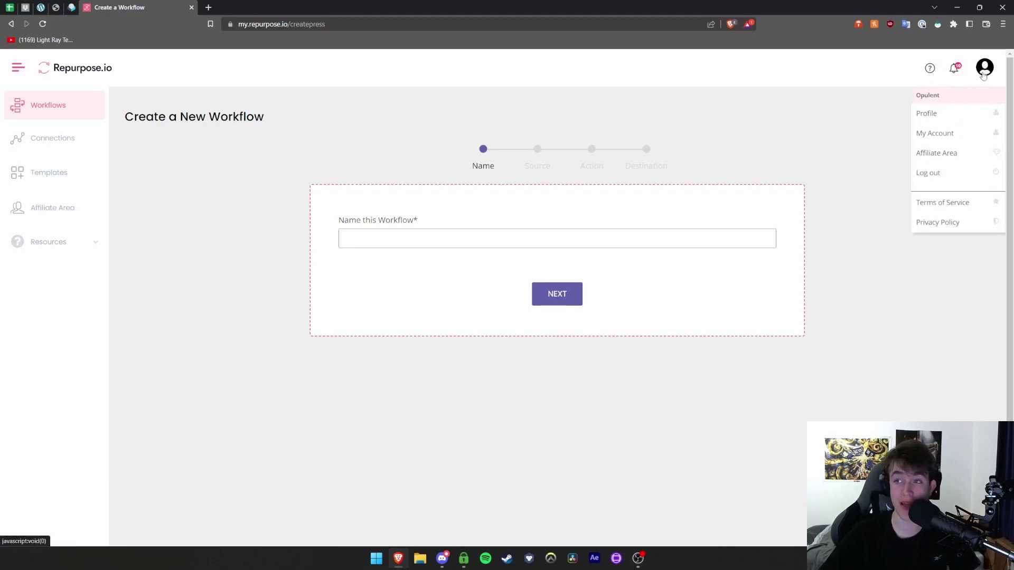
left_click(900, 289)
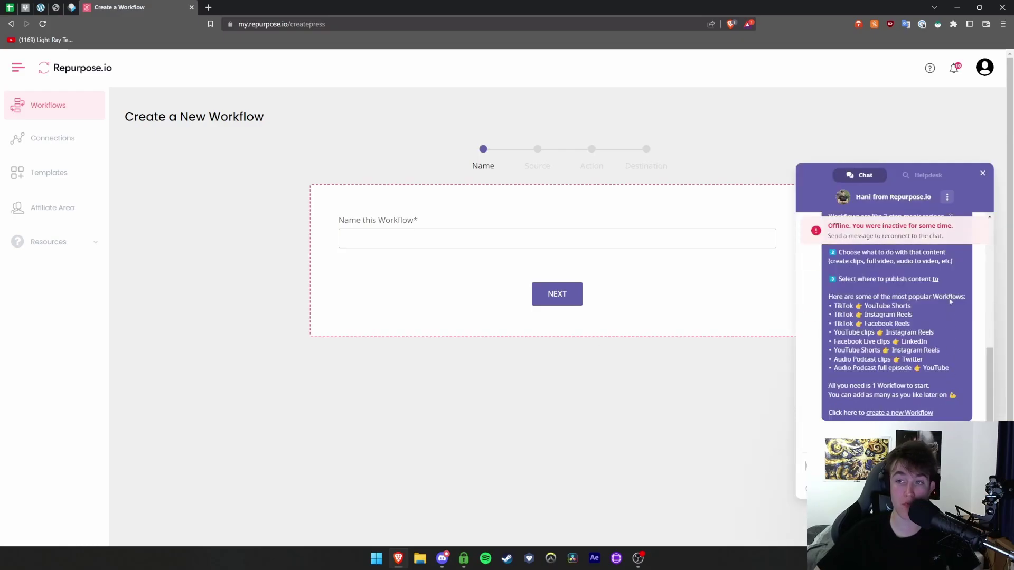
left_click(982, 173)
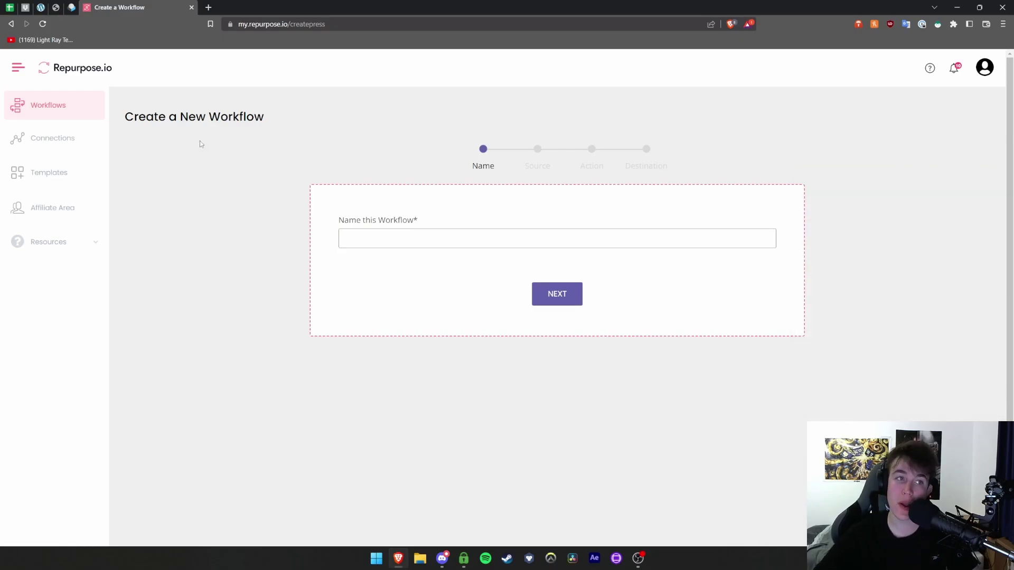
left_click(47, 105)
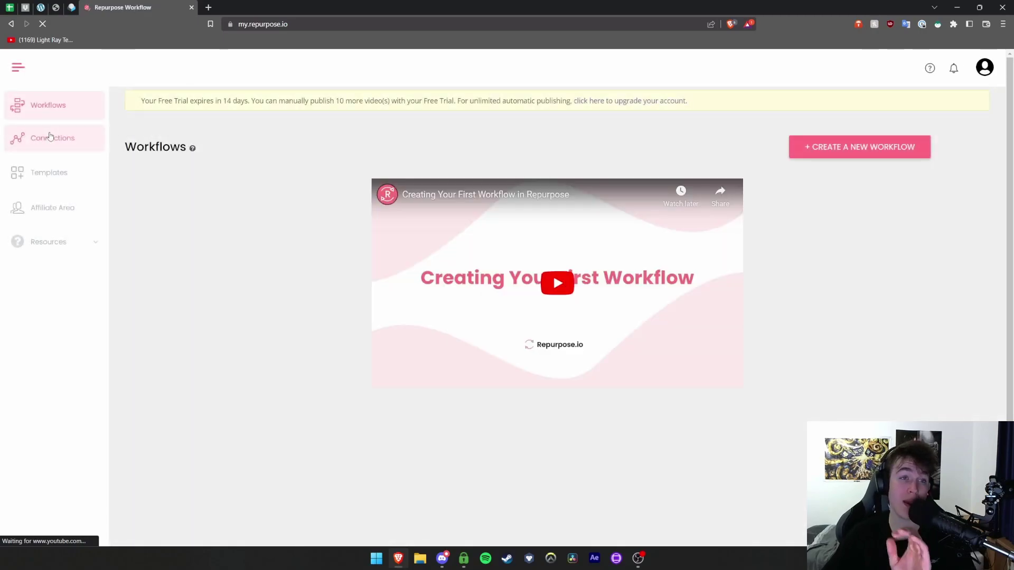
- Go to Connections and close the new-connection picker without adding anything
left_click(52, 137)
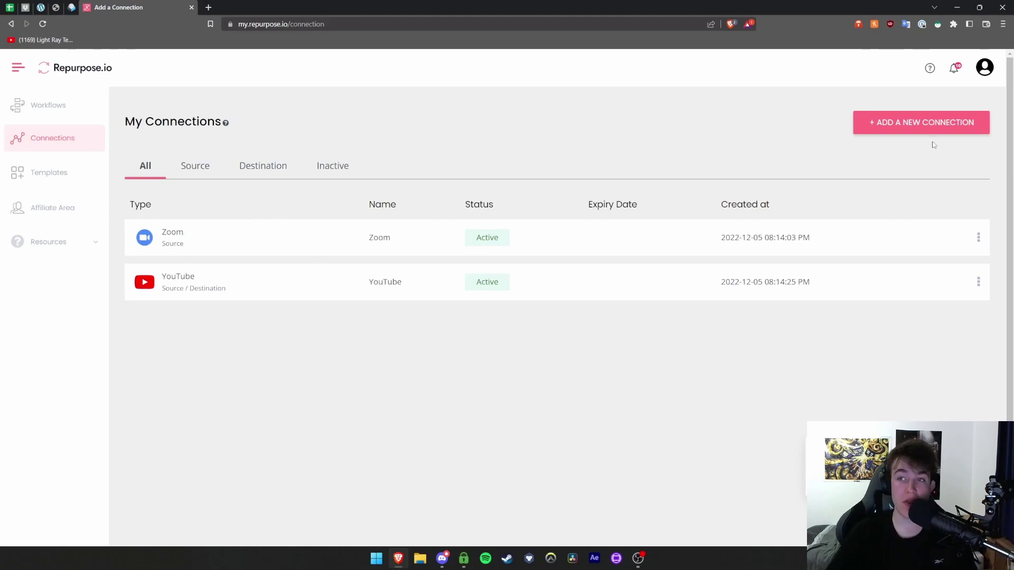
left_click(925, 127)
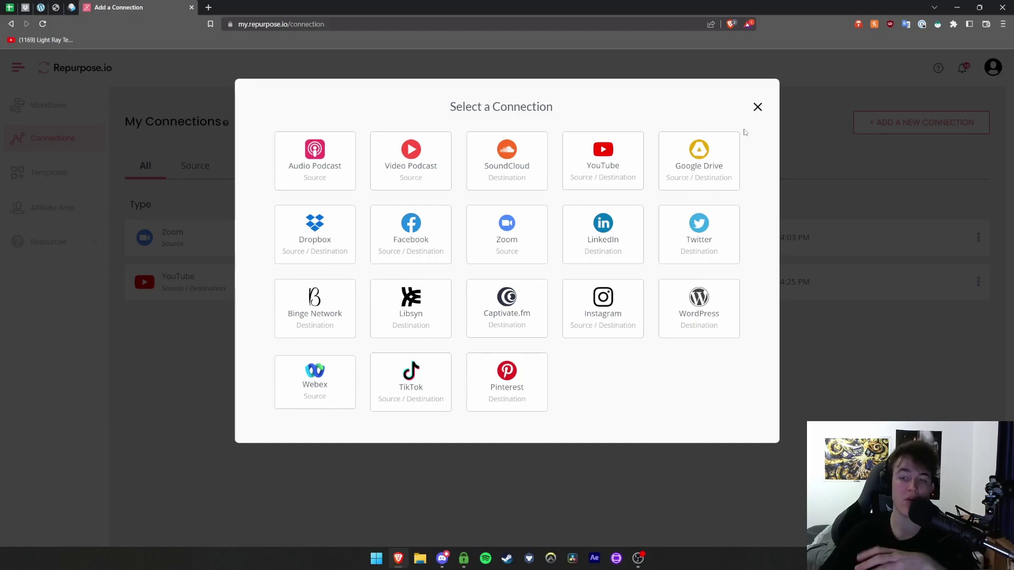
left_click(757, 106)
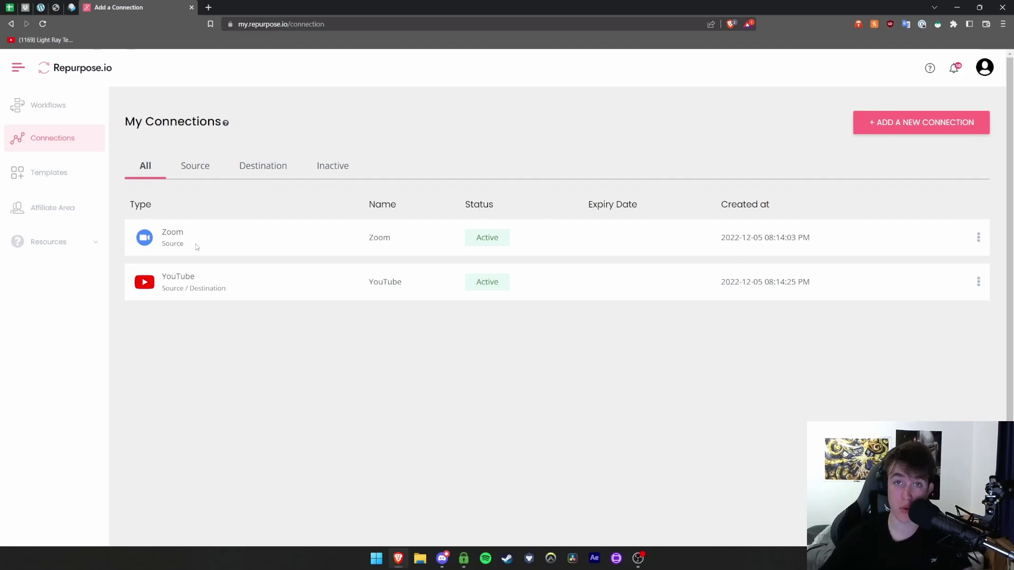
- Filter connections by Source, Destination and Inactive, then show All again
left_click(187, 168)
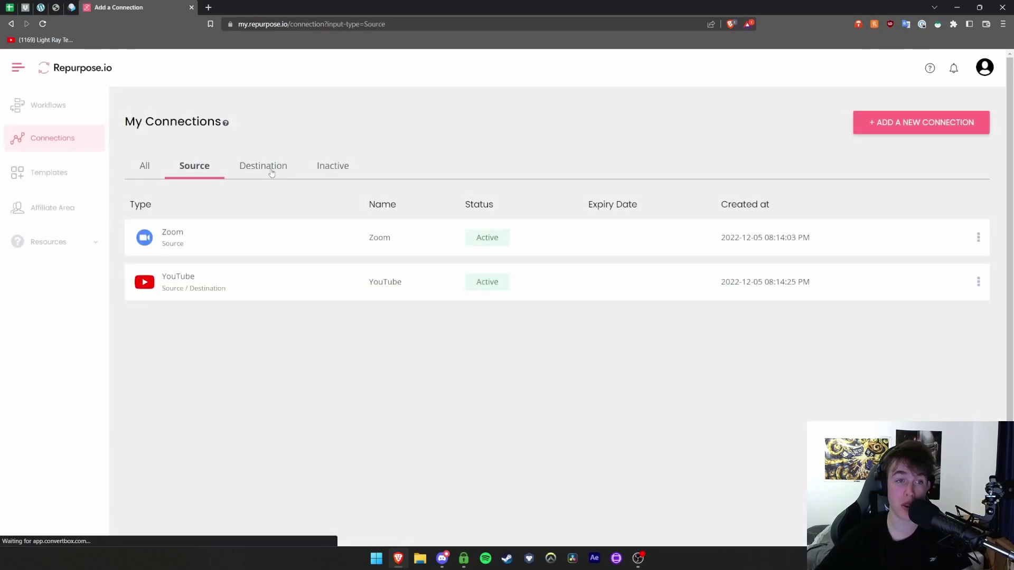
left_click(264, 166)
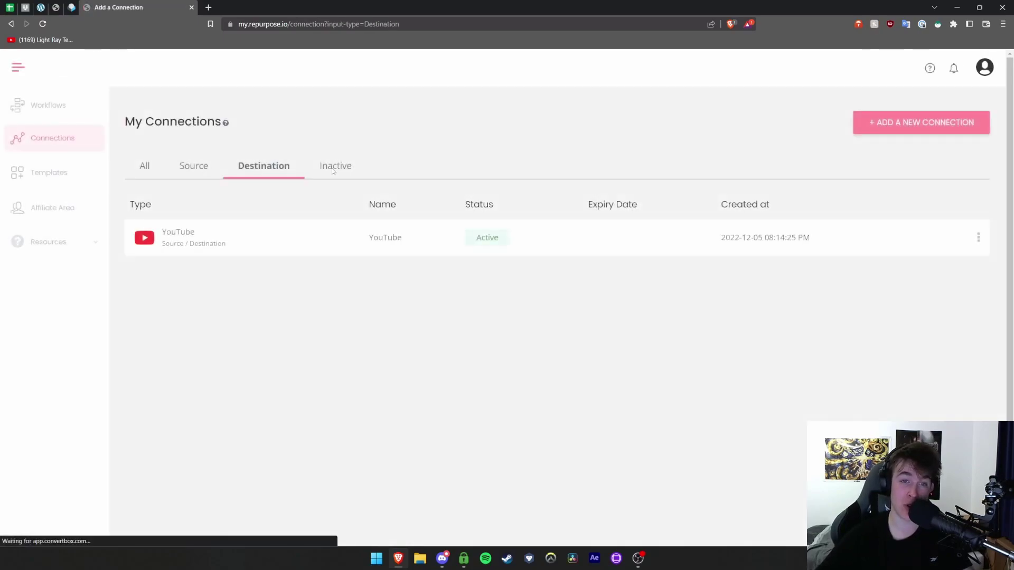
left_click(329, 168)
left_click(147, 167)
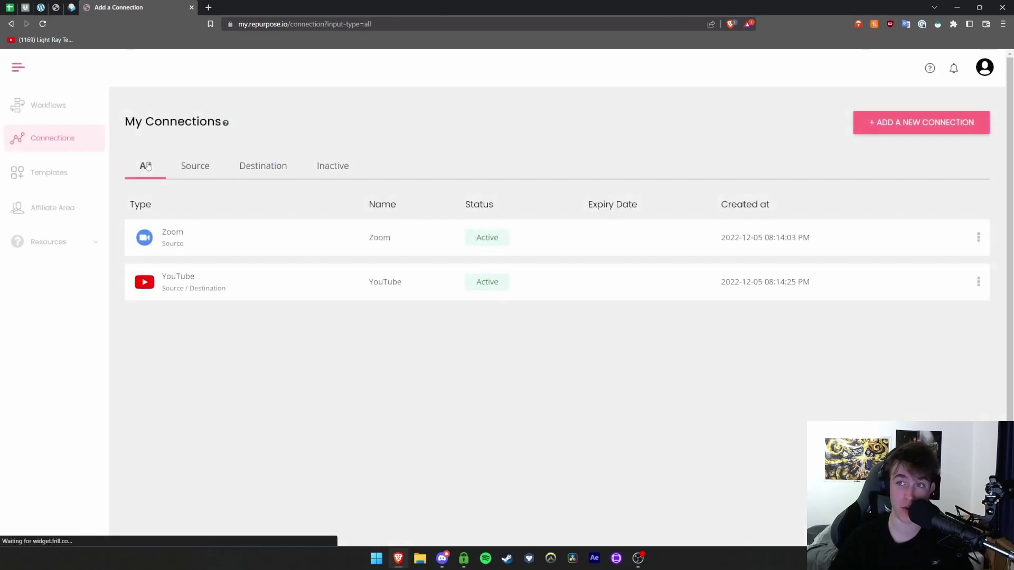
- Start a new workflow named 'Workflow 1'
left_click(50, 112)
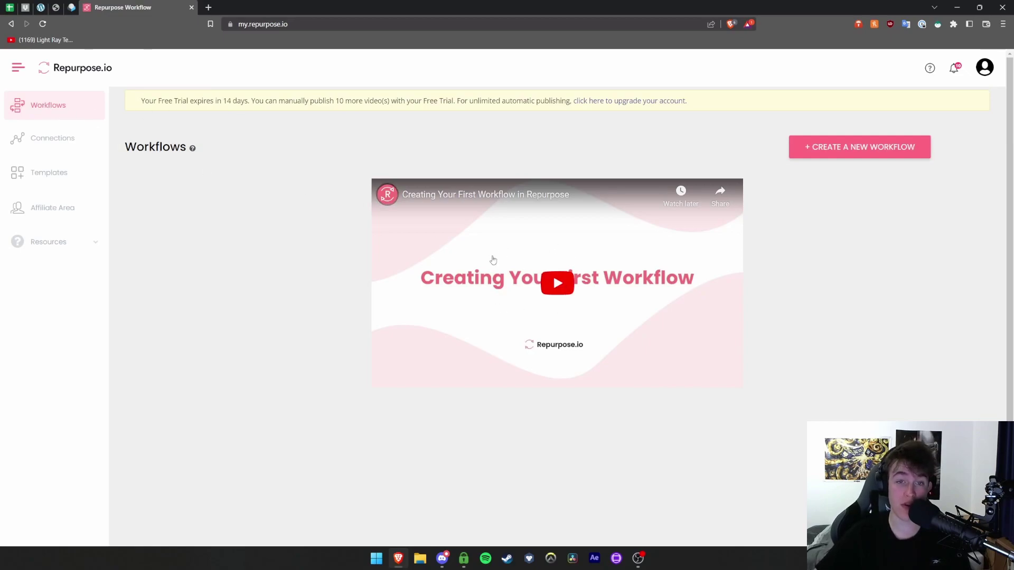
left_click(804, 151)
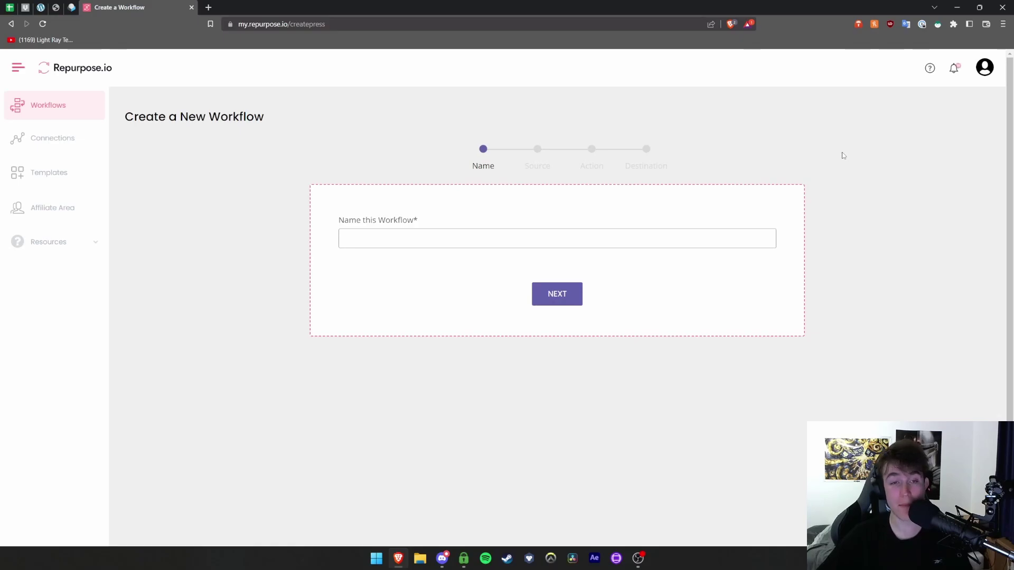
left_click(357, 237)
type("Workflow 1")
left_click(563, 294)
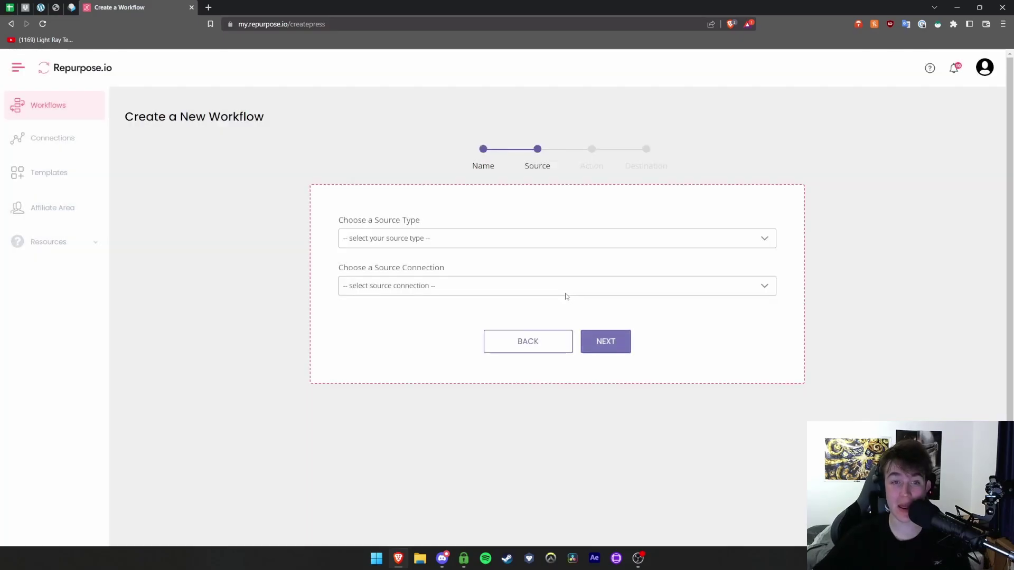
- Set the source to the YouTube connection with no playlist
left_click(438, 238)
left_click(372, 274)
left_click(373, 286)
left_click(373, 300)
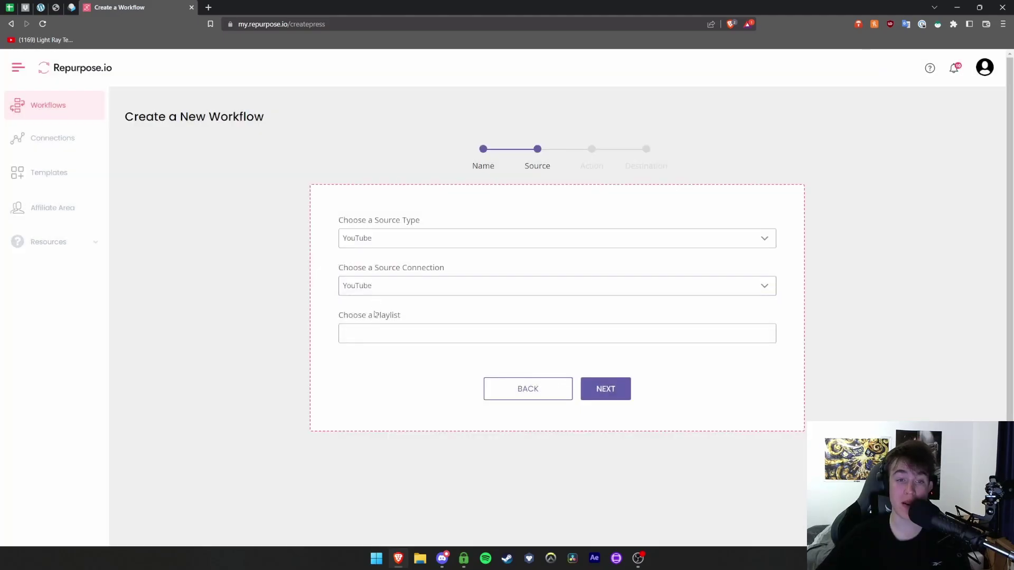
left_click(385, 333)
left_click(370, 346)
left_click(594, 387)
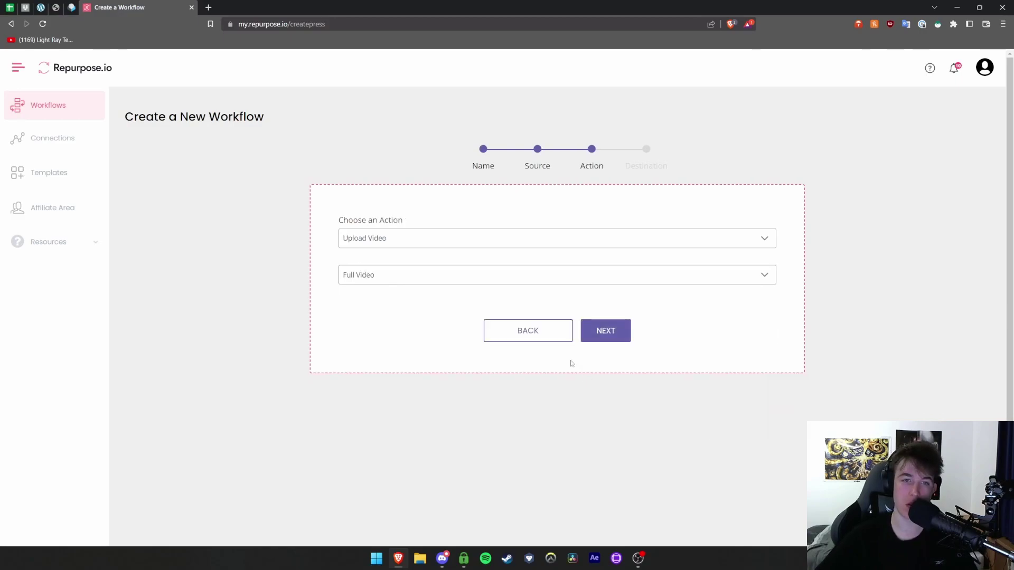
- Choose Convert Video to Audio as the workflow action
left_click(373, 242)
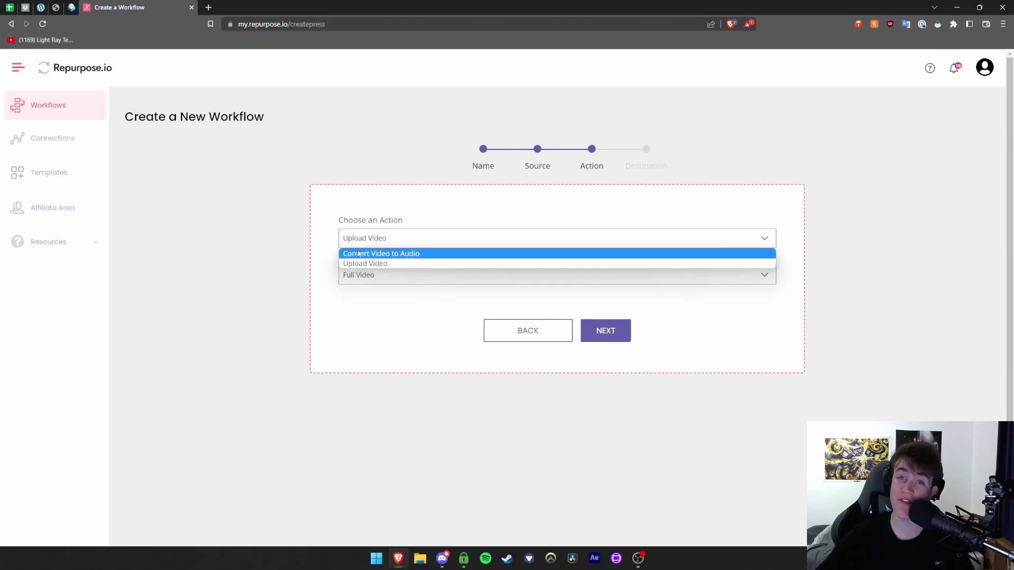
left_click(375, 254)
left_click(363, 279)
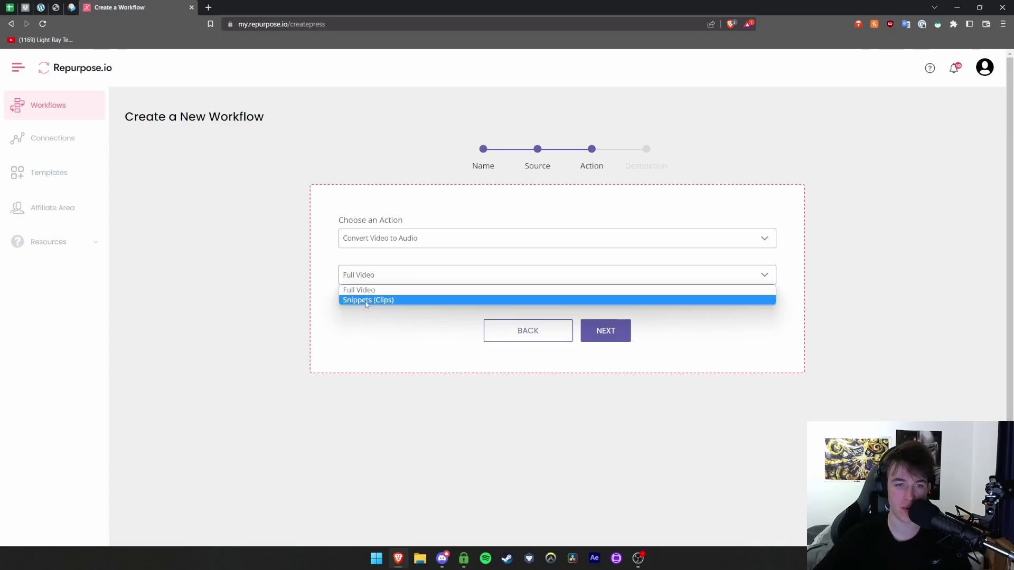
- Pick Snippets (Clips) output and select Twitter as the destination connection
left_click(366, 301)
left_click(605, 331)
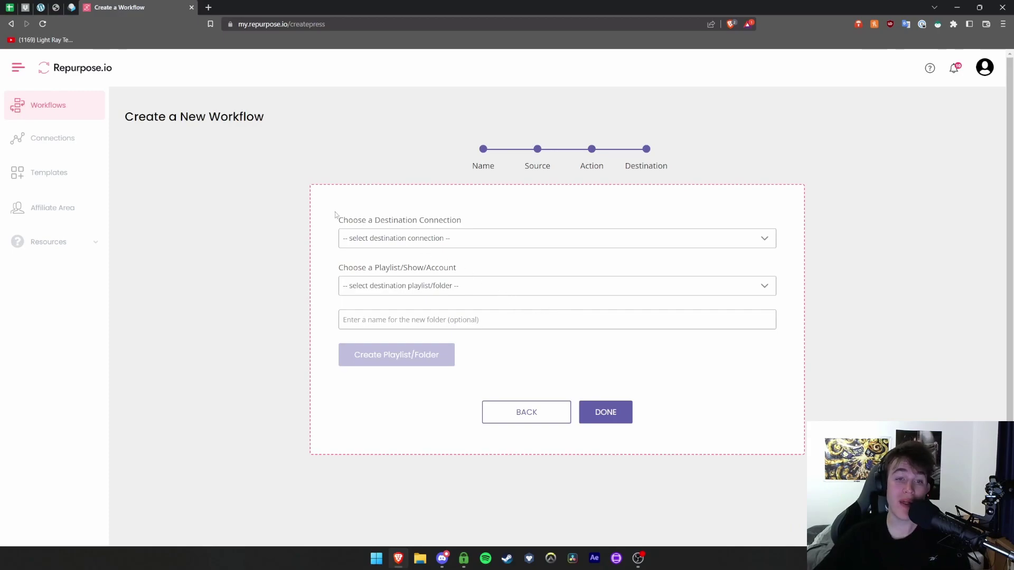
left_click(401, 240)
left_click(400, 253)
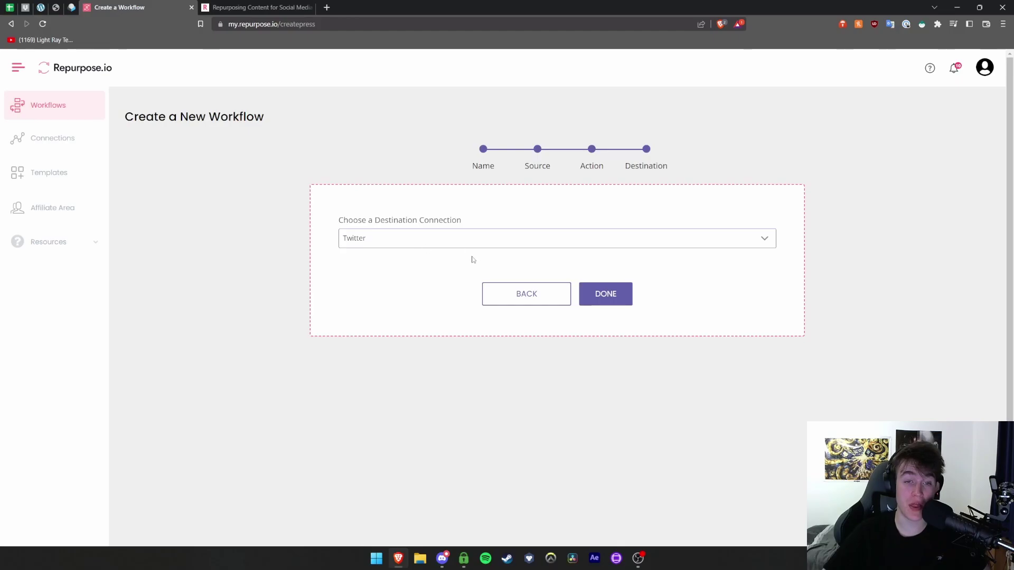
- Switch the destination to YouTube with no playlist and enter 'Playlist 1'
left_click(428, 242)
left_click(377, 262)
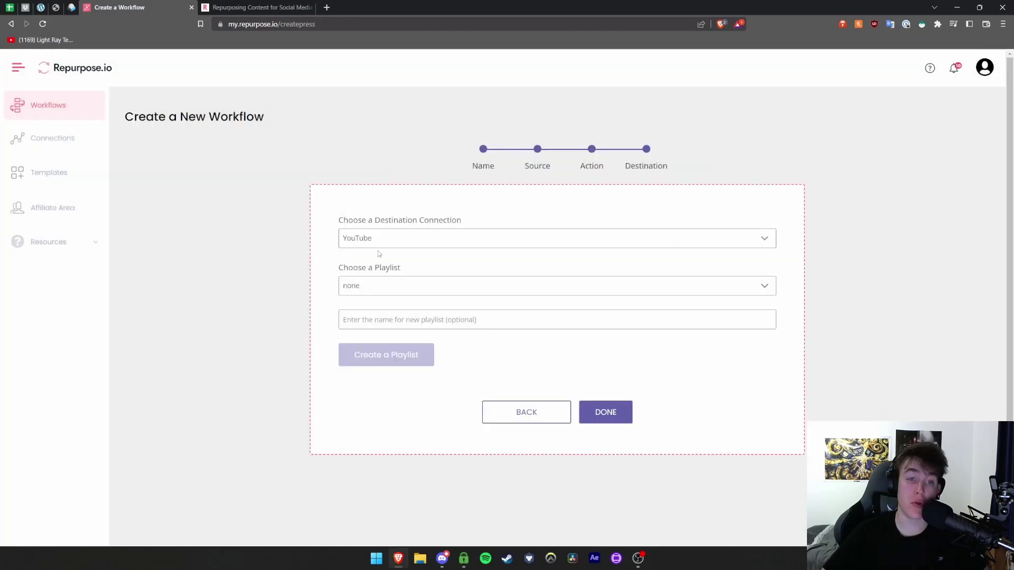
left_click(377, 289)
left_click(359, 301)
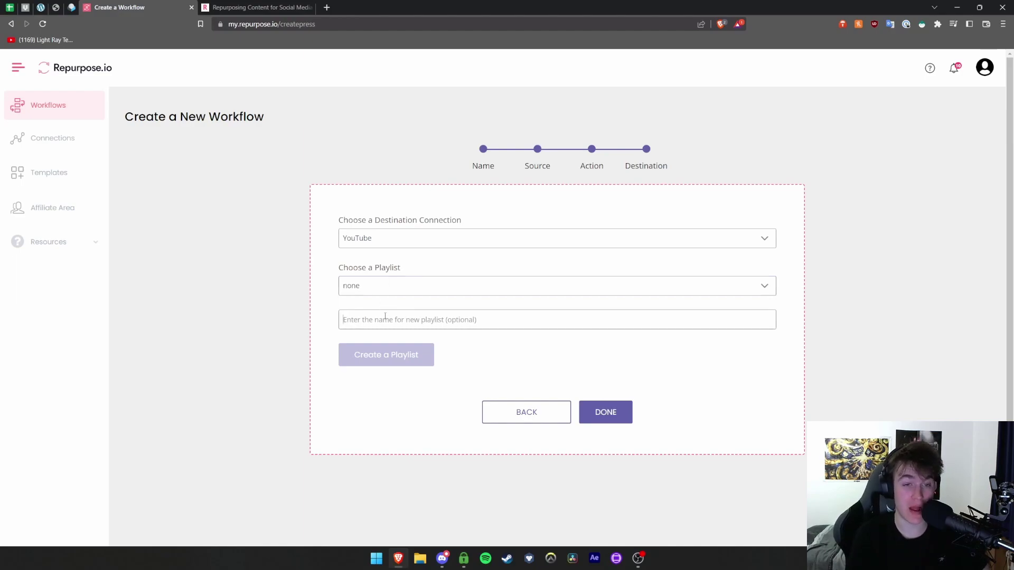
type("Playlist 1")
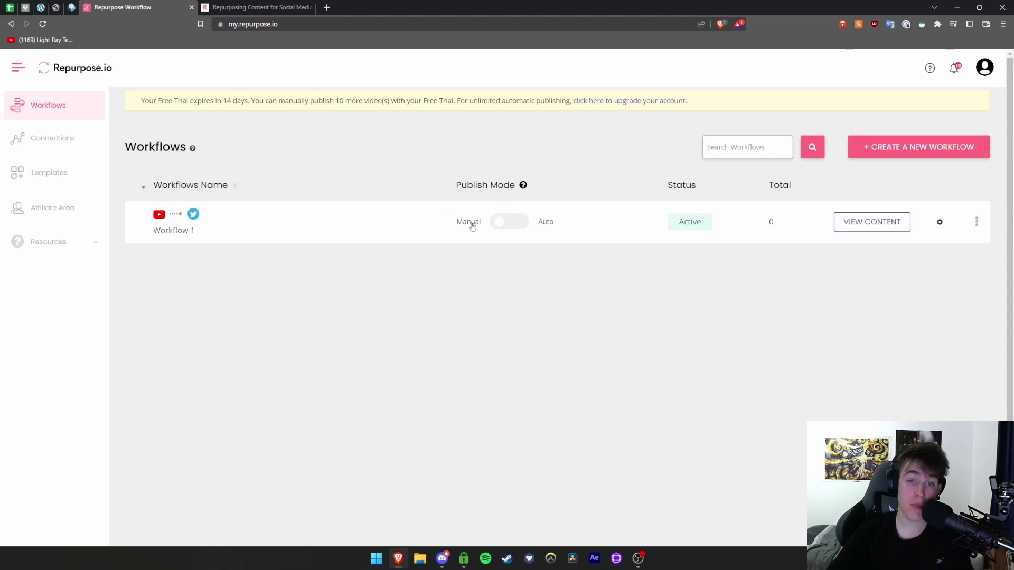
left_click(504, 224)
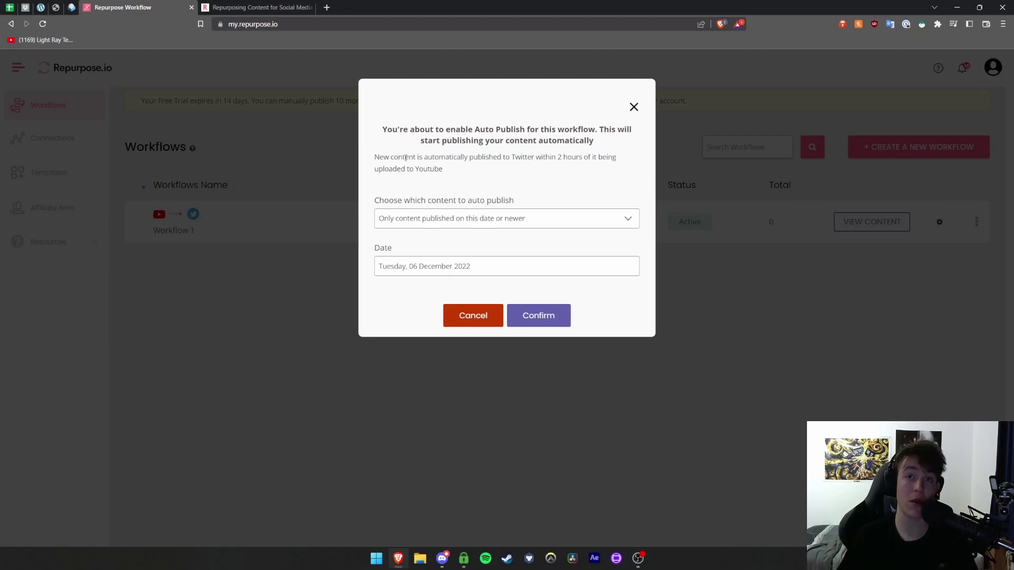
left_click(432, 214)
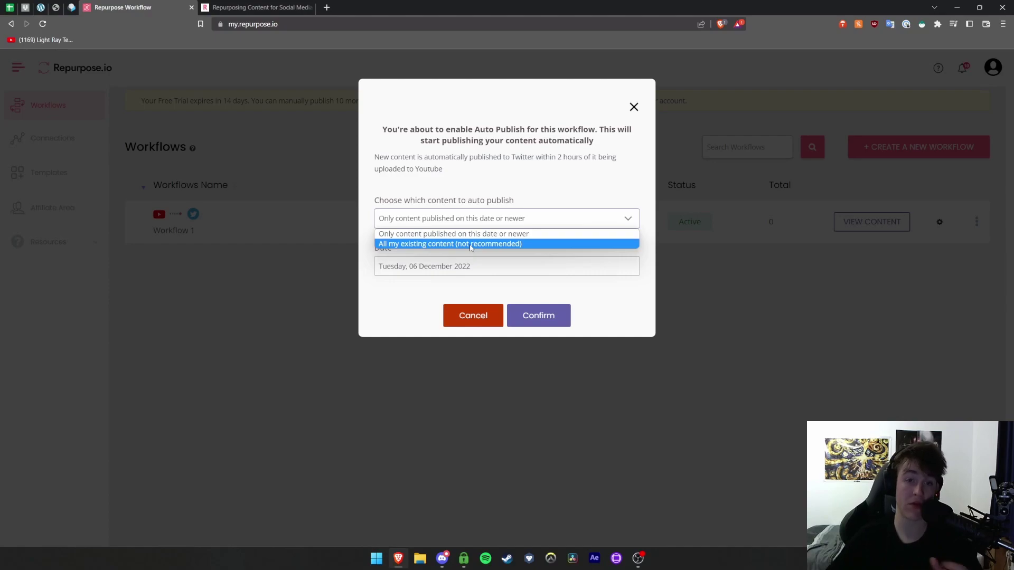
left_click(404, 266)
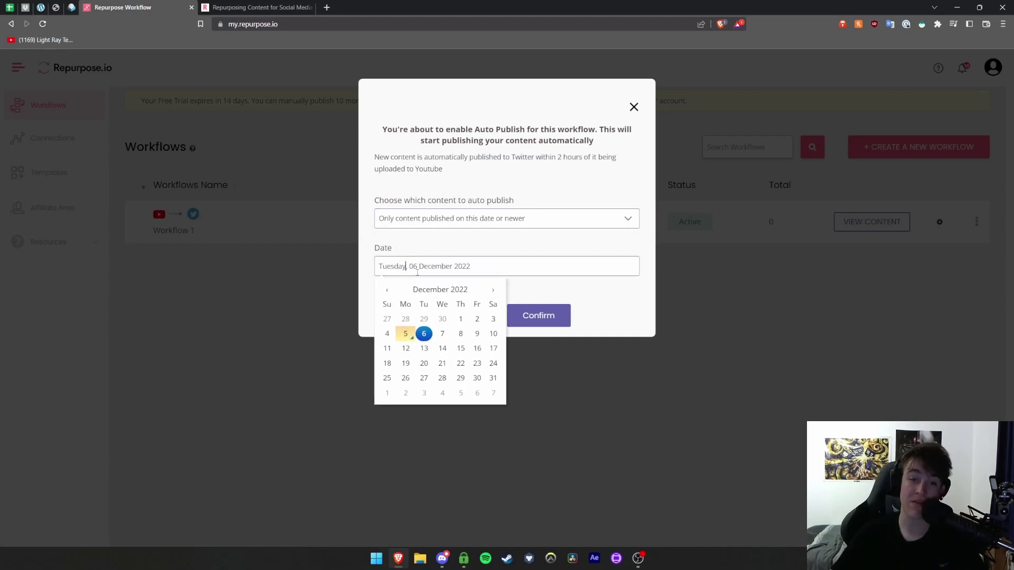
left_click(434, 220)
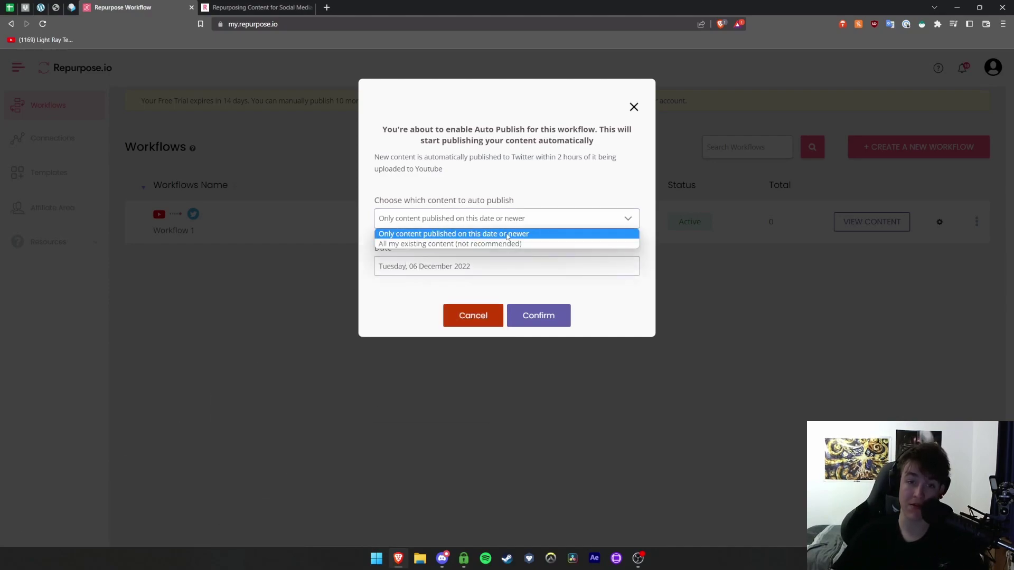
left_click(507, 236)
key("Escape")
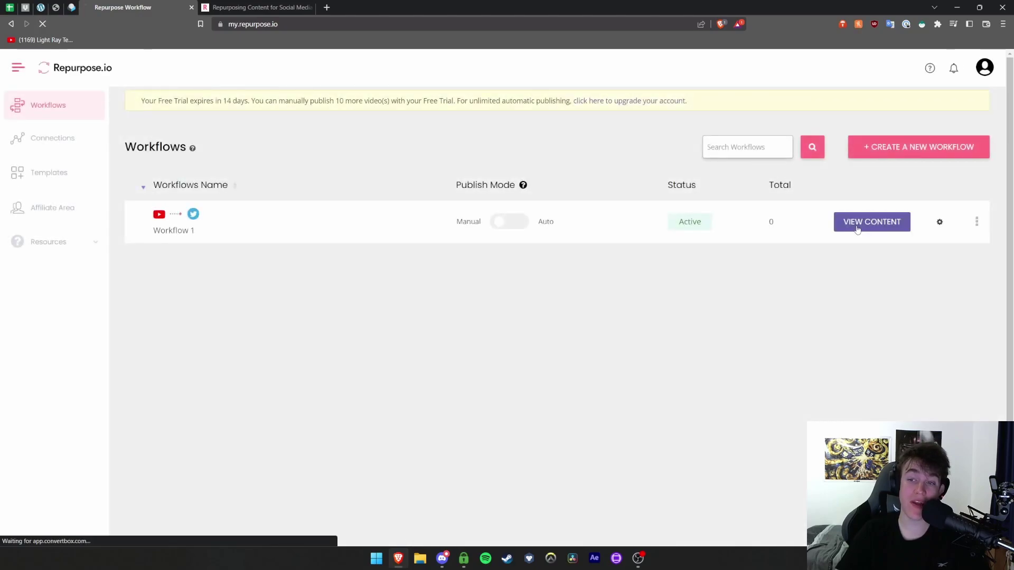
- Open Workflow 1's content page, fetch its content, and note 10 free-trial videos remaining
left_click(857, 228)
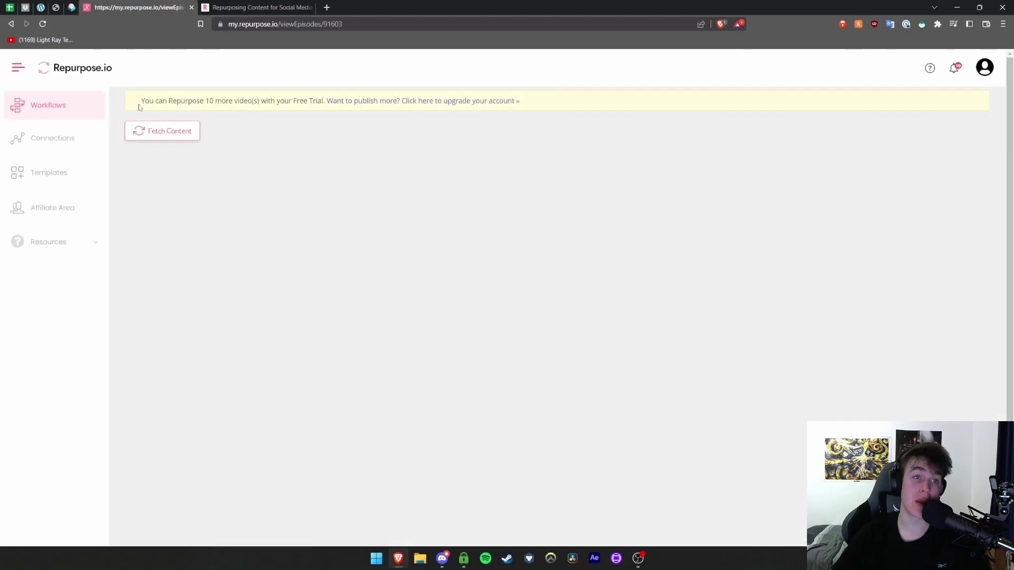
left_click_drag(139, 101, 557, 97)
left_click(545, 101)
left_click(160, 132)
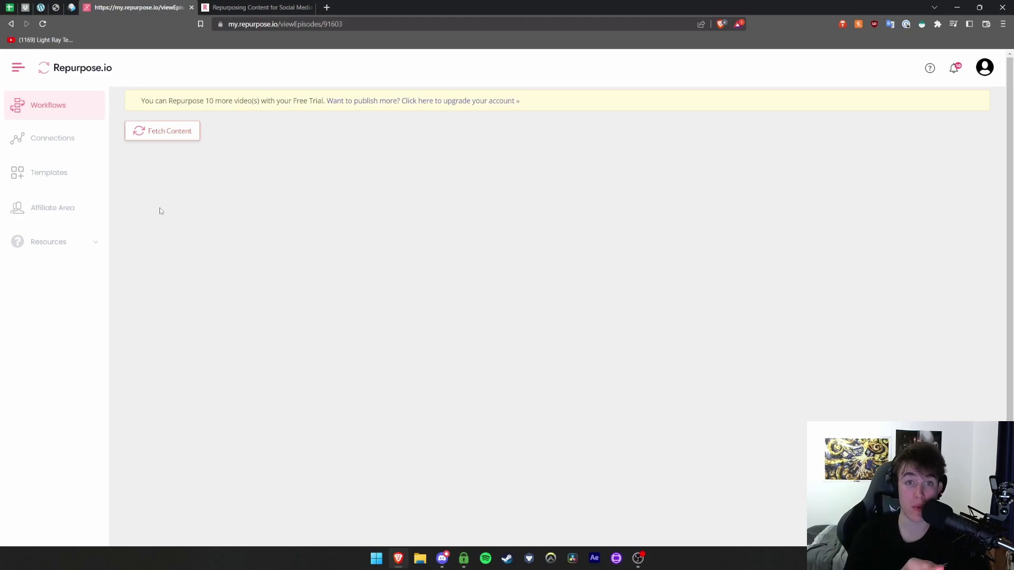
left_click_drag(205, 101, 252, 102)
left_click(361, 149)
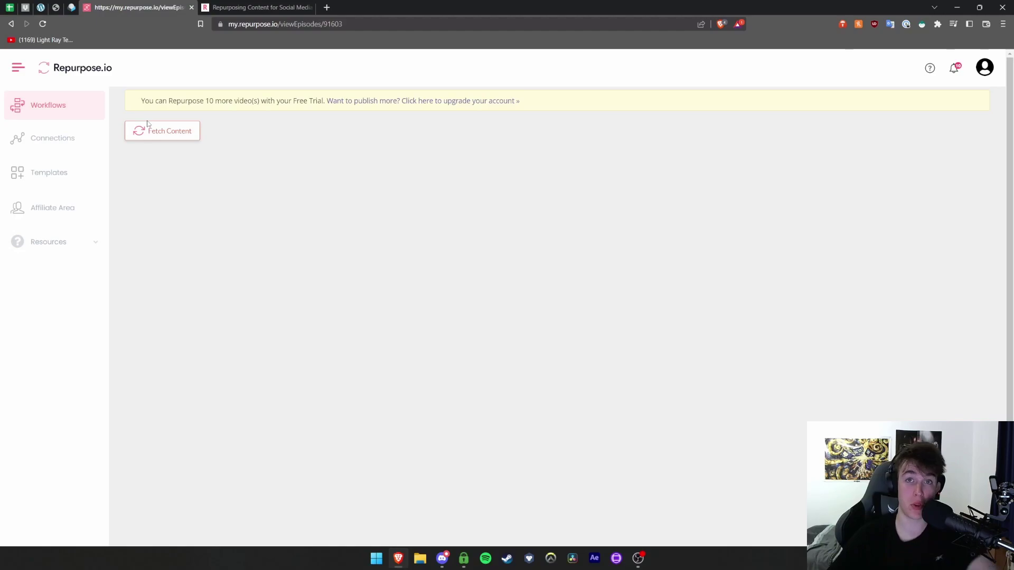
- View the Zoom, YouTube, Twitter and Instagram connections and open the Select a Connection catalogue
left_click(52, 137)
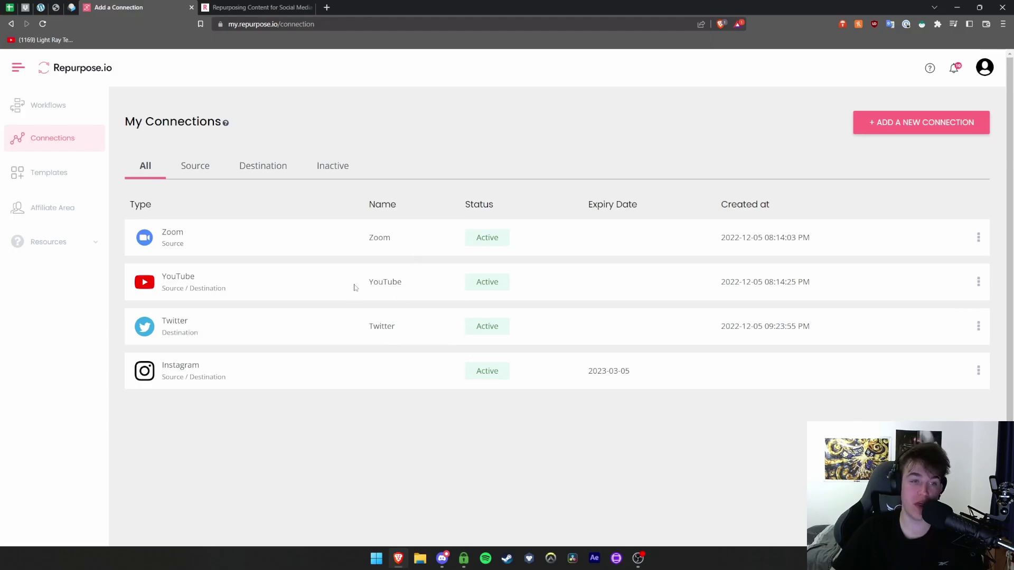
left_click(870, 128)
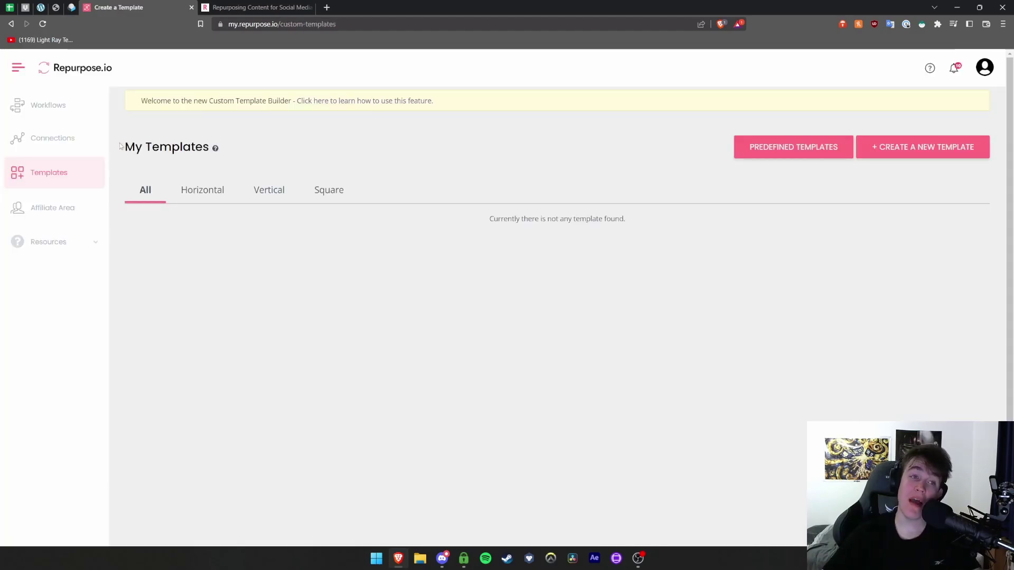
- Check My Templates under the Vertical and Square filters, finding no templates
left_click_drag(125, 145, 258, 142)
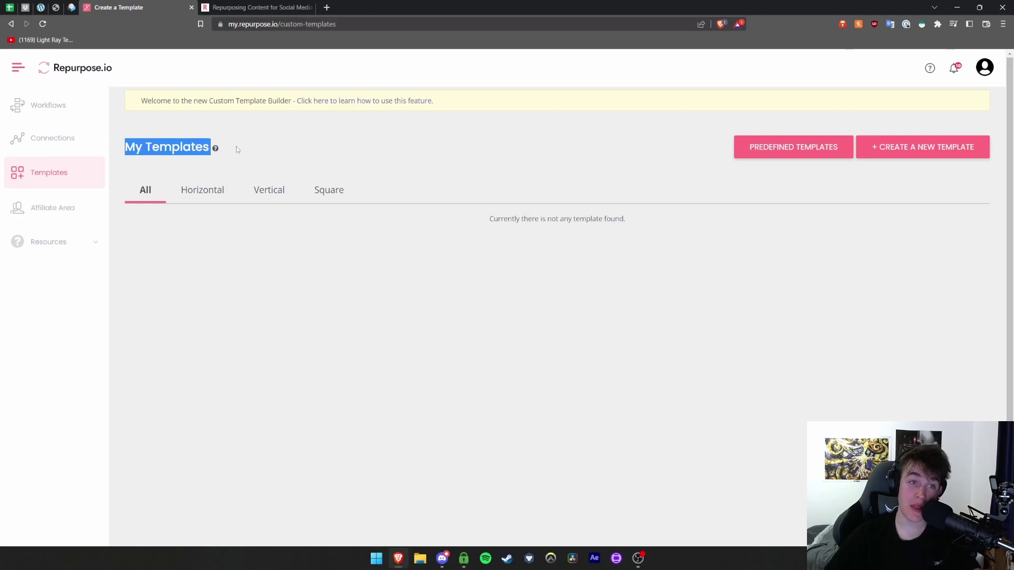
left_click(306, 127)
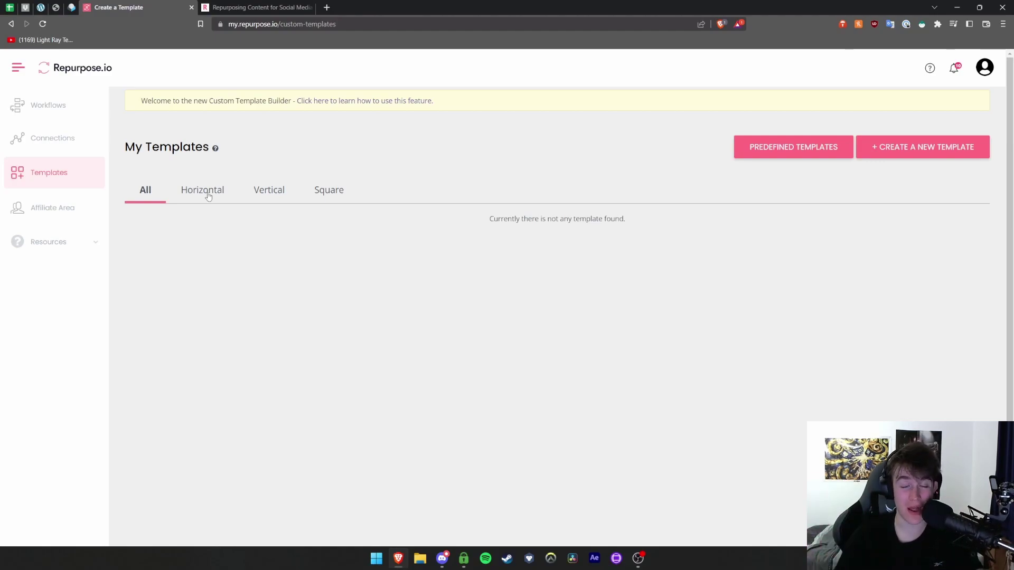
left_click(279, 196)
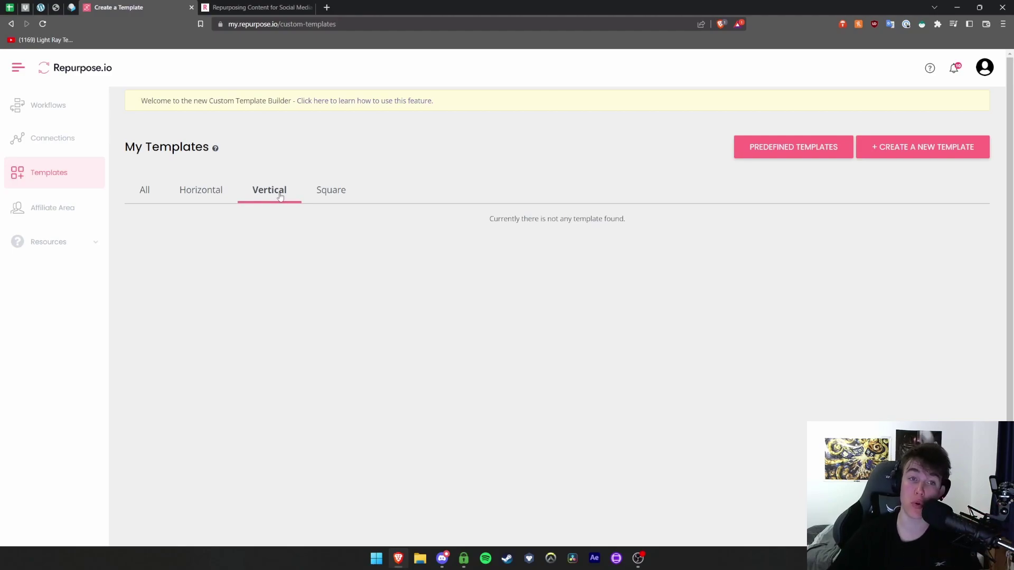
left_click(318, 196)
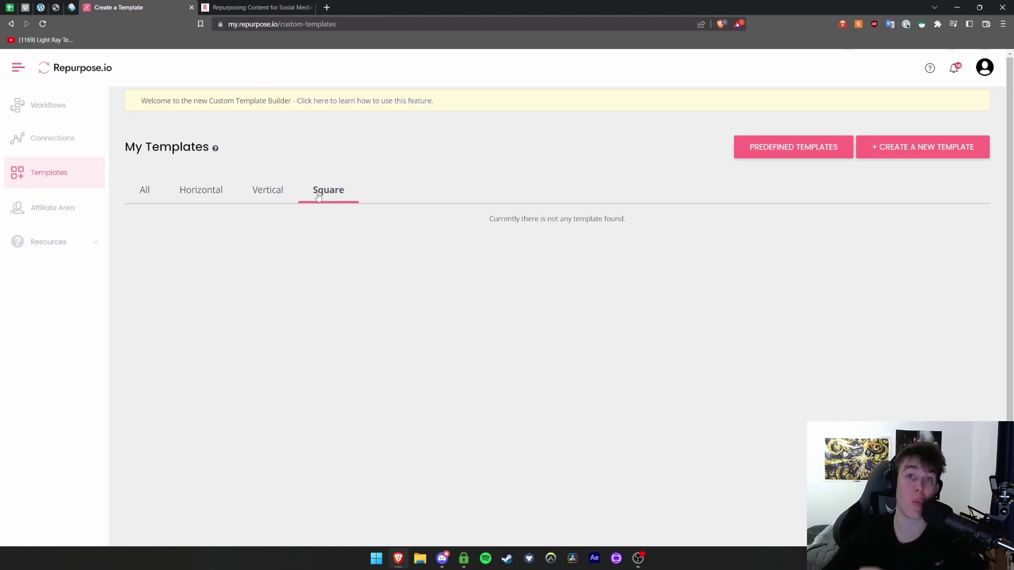
- Create a Square (1:1) Audio to Video template named '123' and open the editor
left_click(910, 150)
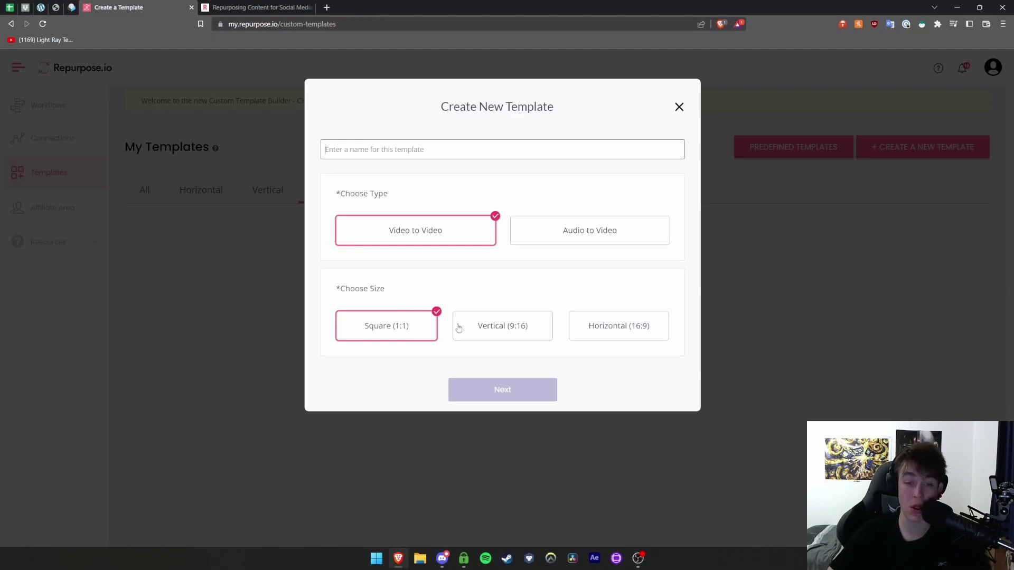
left_click(581, 229)
left_click(412, 330)
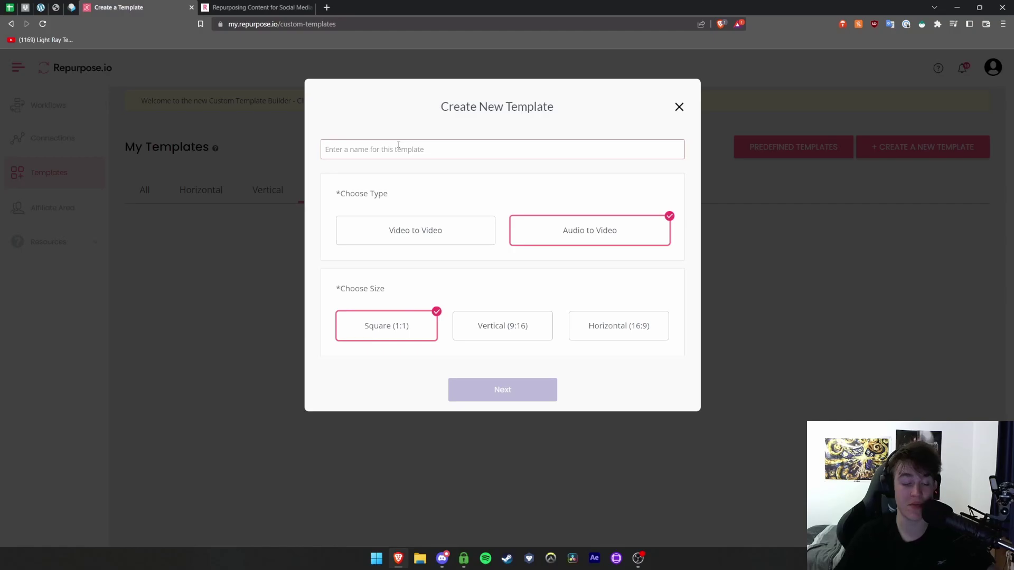
type("123")
left_click(533, 391)
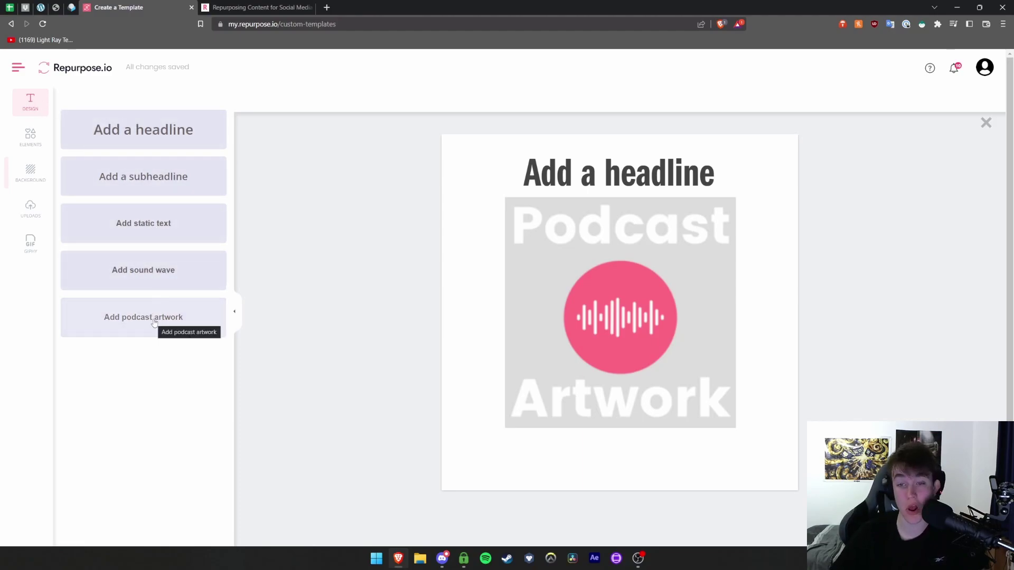
- Add the PayPal icon from the Icons set and drag it to the canvas's top left
left_click(32, 140)
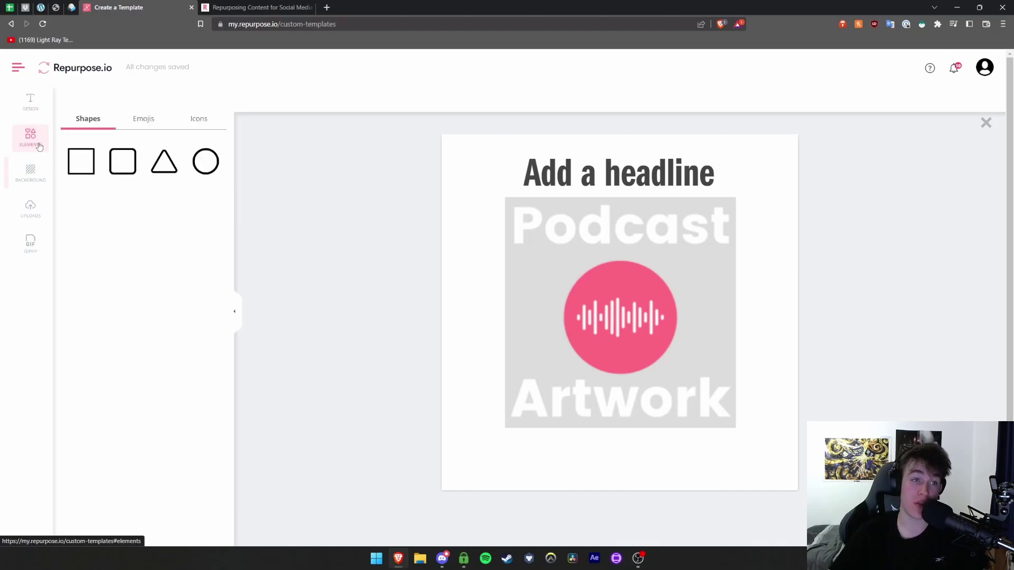
left_click(144, 121)
left_click(195, 122)
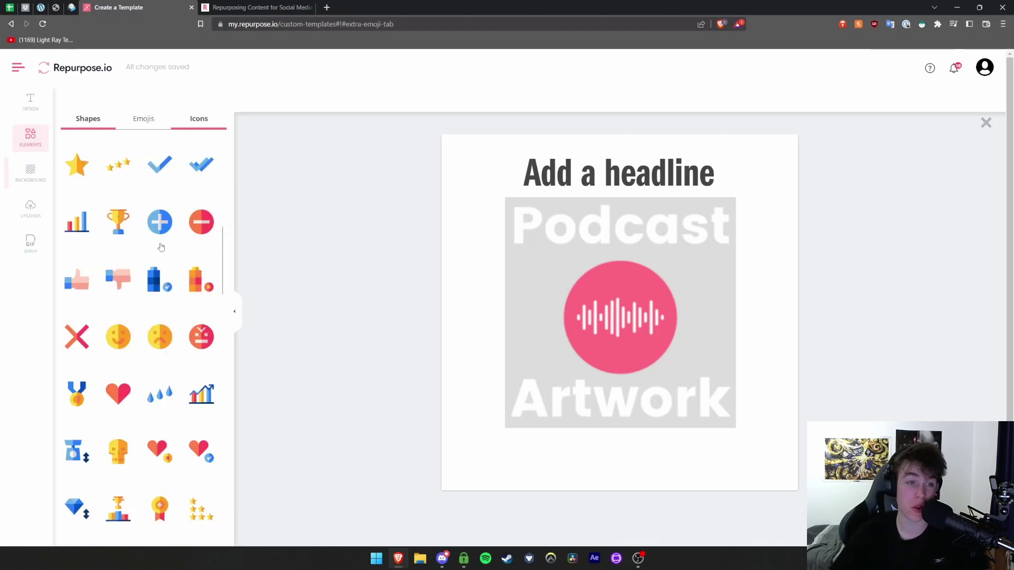
scroll(160, 253, "down", 3)
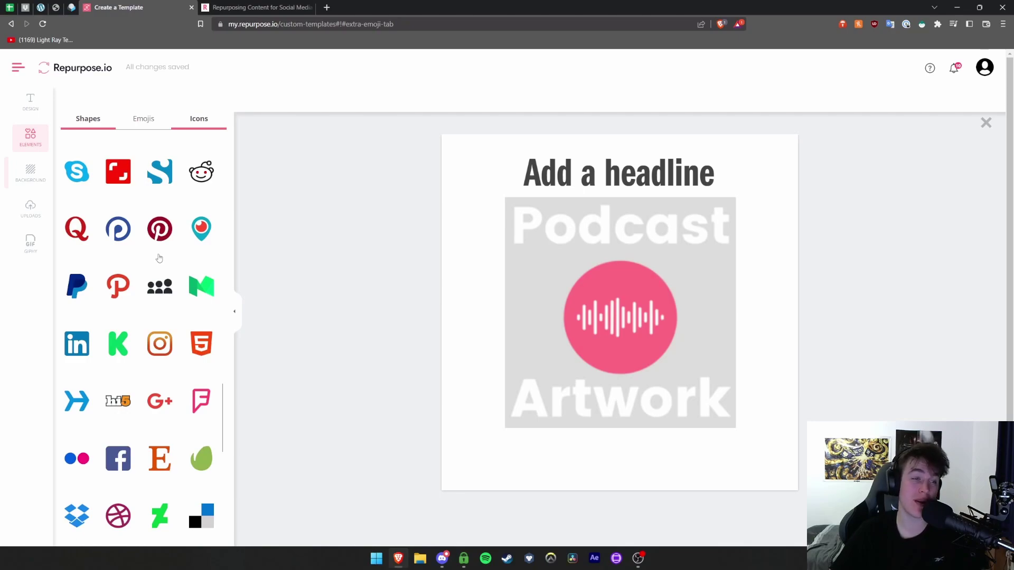
left_click(77, 286)
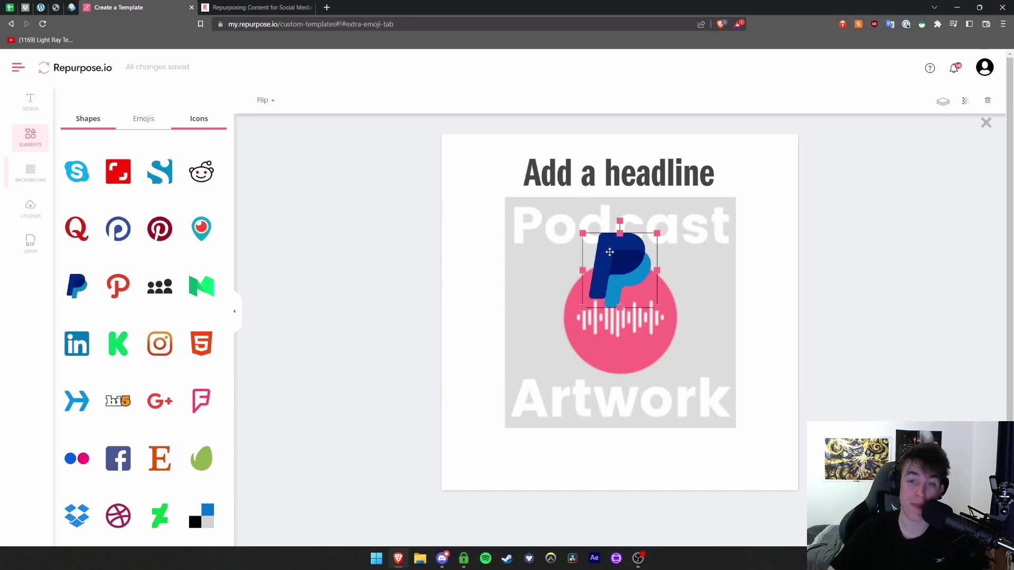
left_click_drag(612, 254, 564, 208)
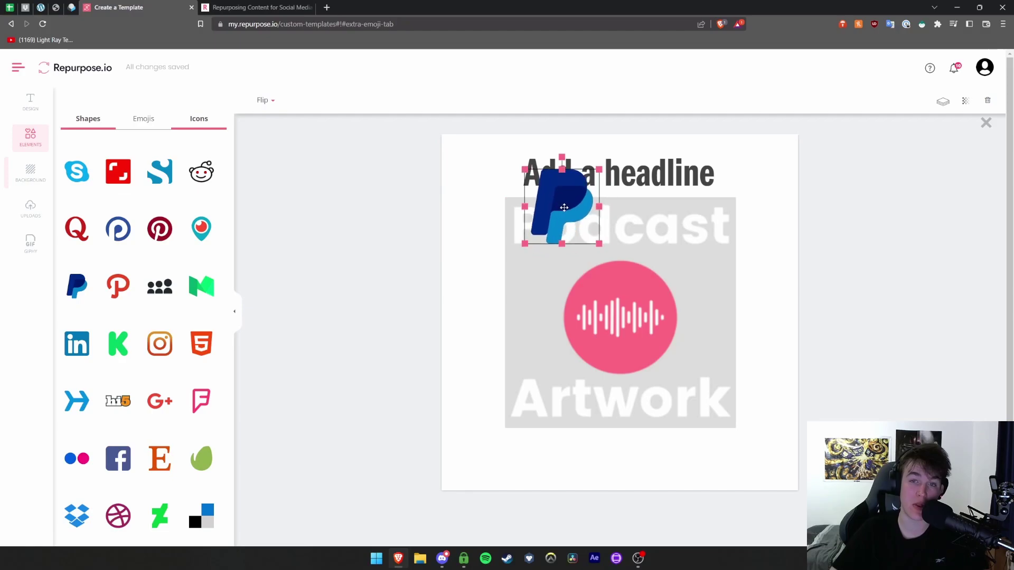
- Try a wood texture, then a custom dark red, as the template background
left_click(47, 180)
left_click(93, 213)
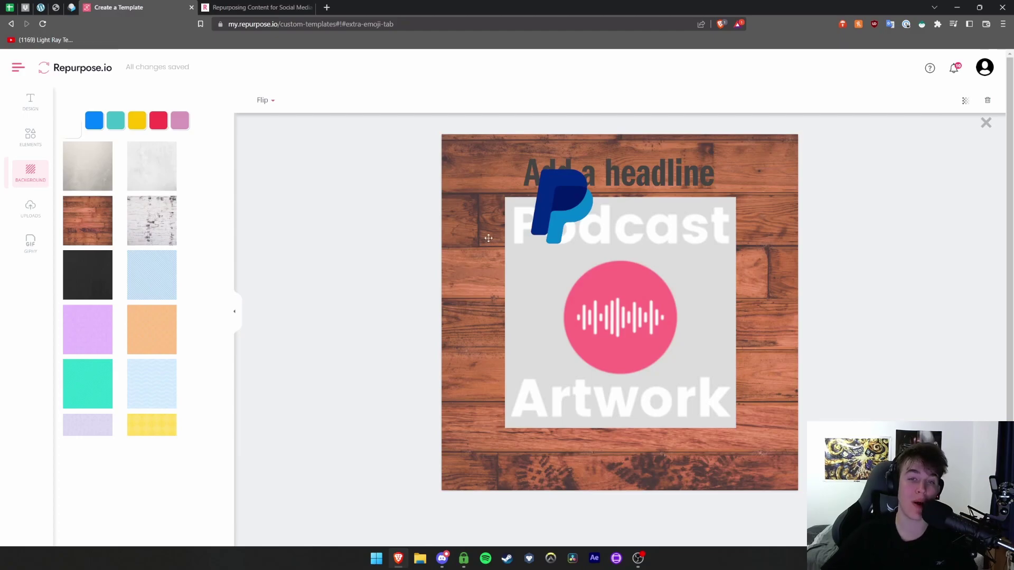
scroll(148, 295, "down", 1)
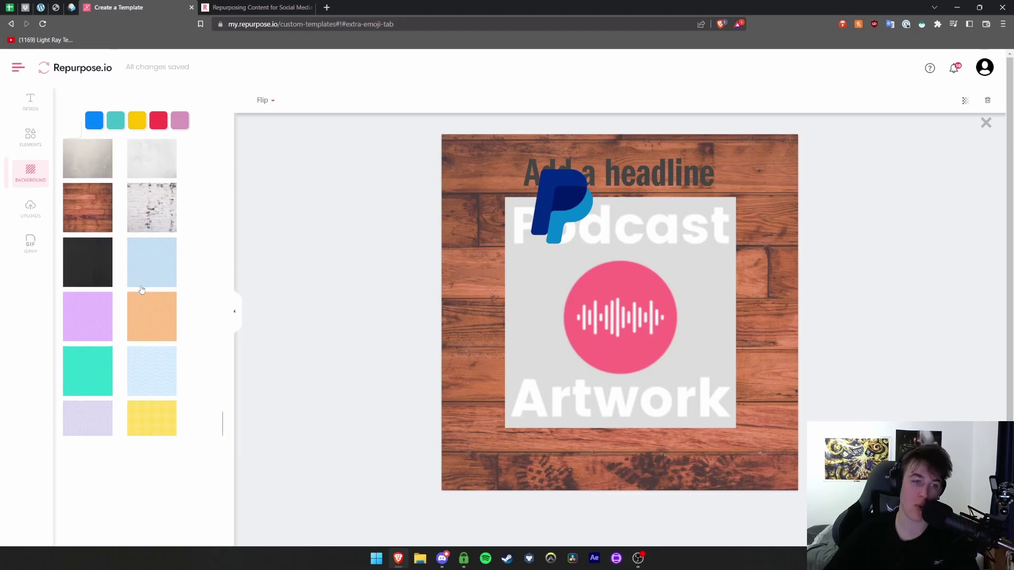
scroll(130, 322, "up", 1)
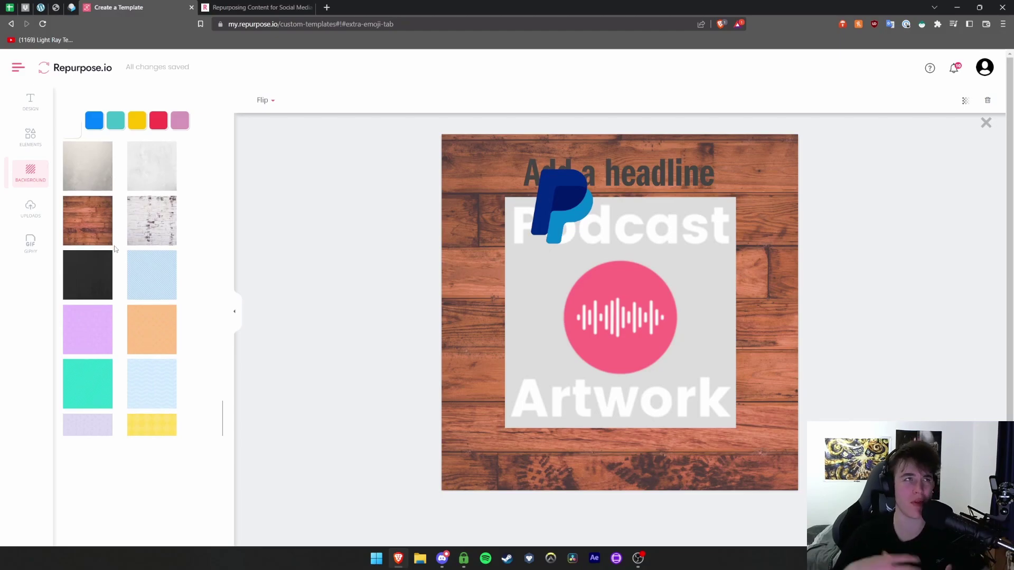
left_click(74, 129)
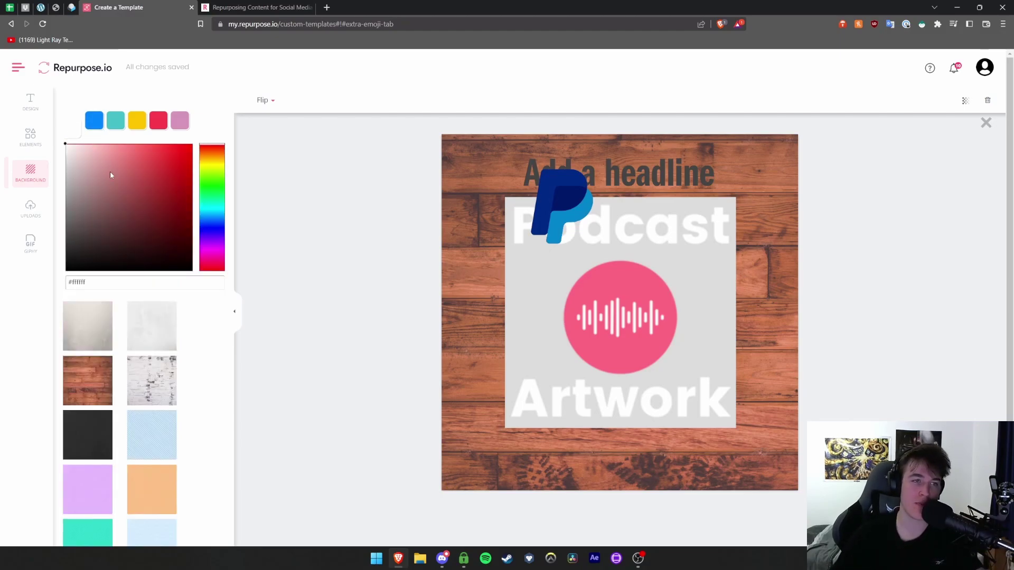
left_click_drag(114, 179, 160, 183)
- Settle on the dark grey texture over white brick and move Podcast Artwork right and down
scroll(120, 308, "down", 1)
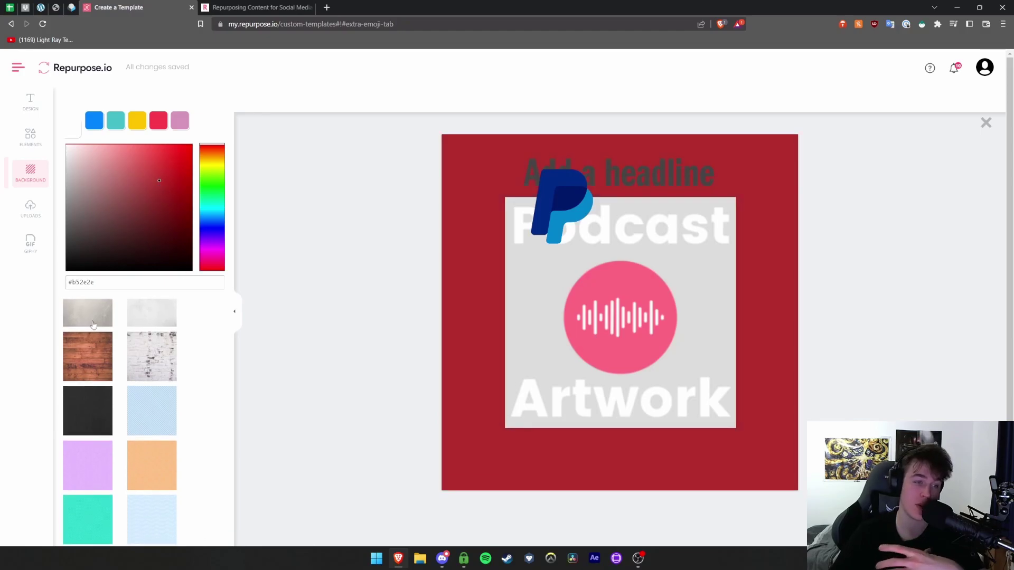
left_click(135, 359)
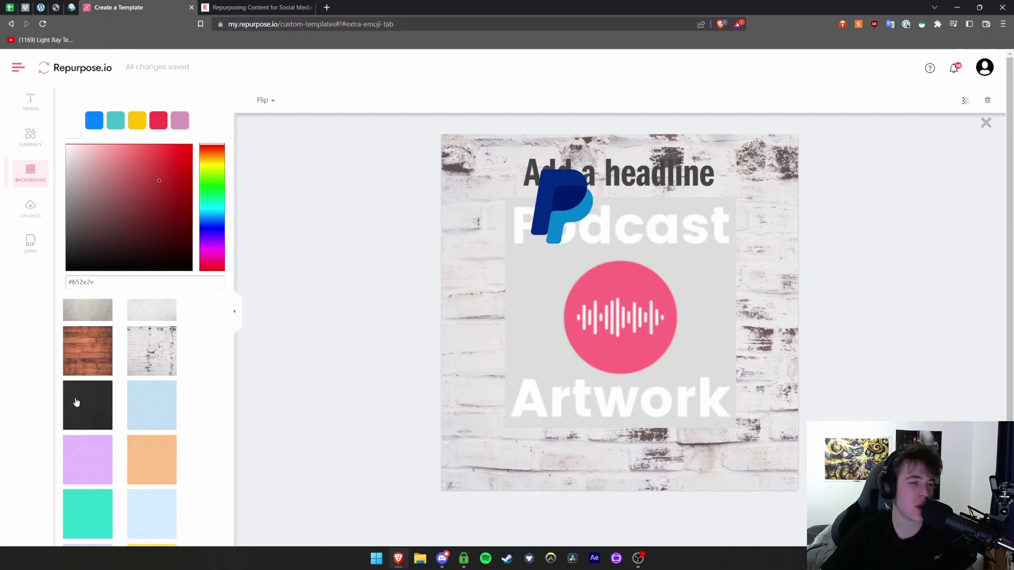
left_click(76, 403)
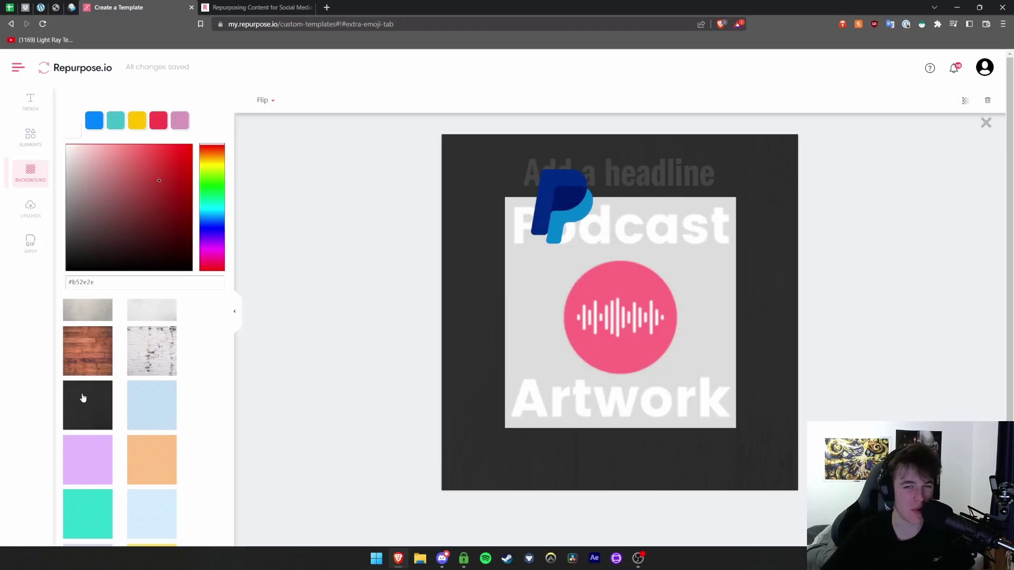
left_click_drag(501, 306, 557, 341)
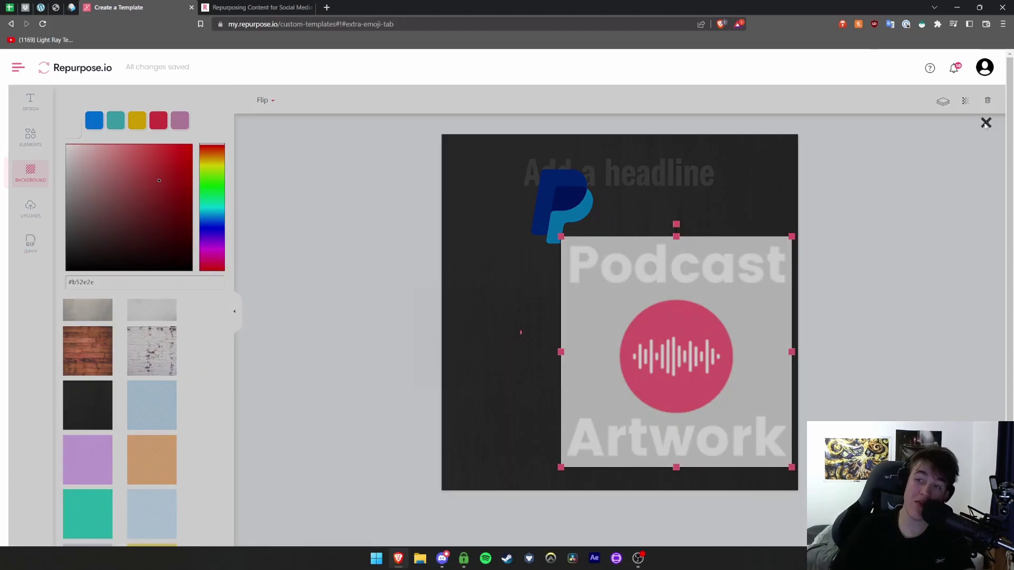
- Exit the editor with template 123 saved and browse the predefined square templates gallery
left_click(986, 123)
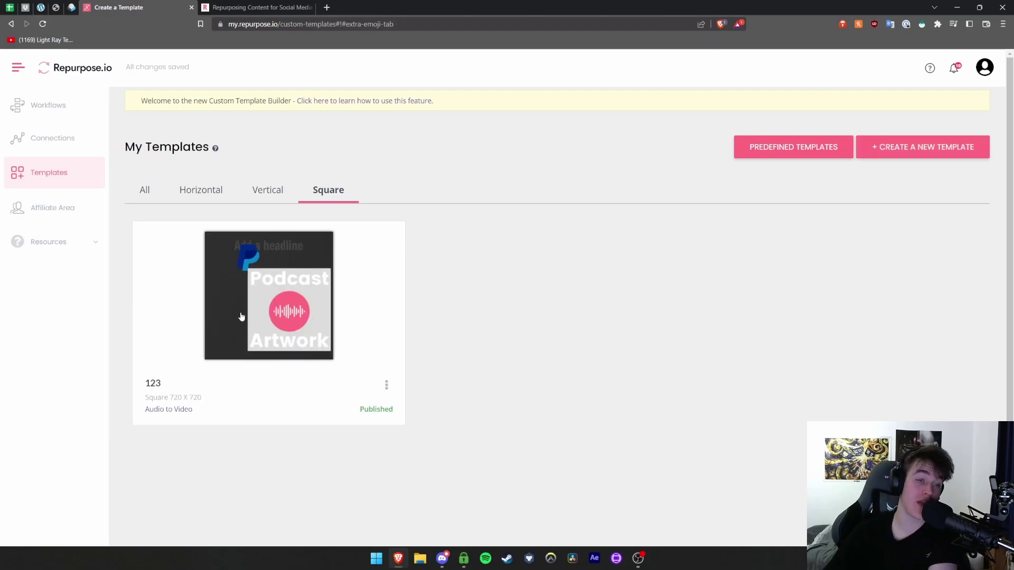
left_click(792, 144)
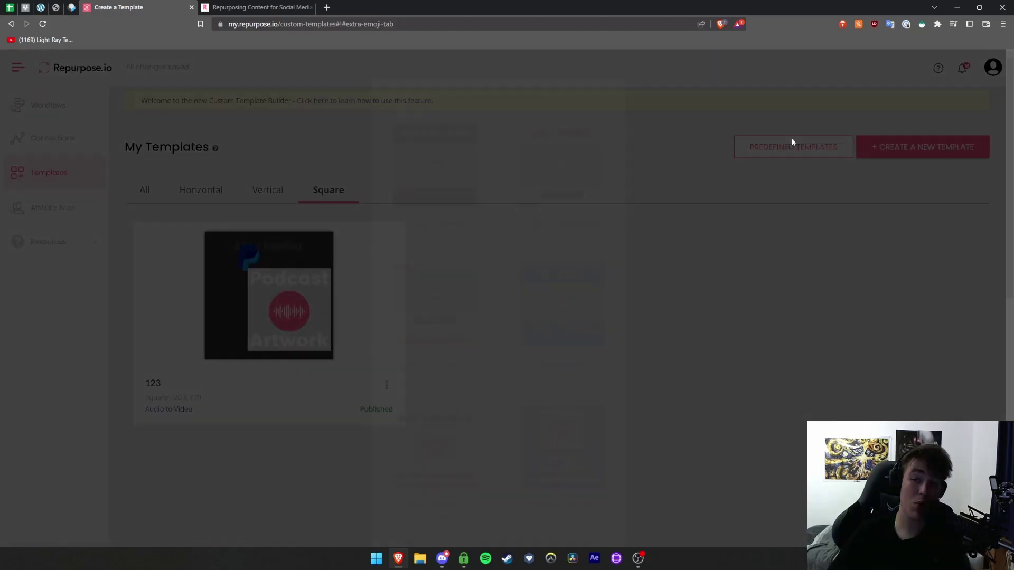
scroll(454, 152, "down", 5)
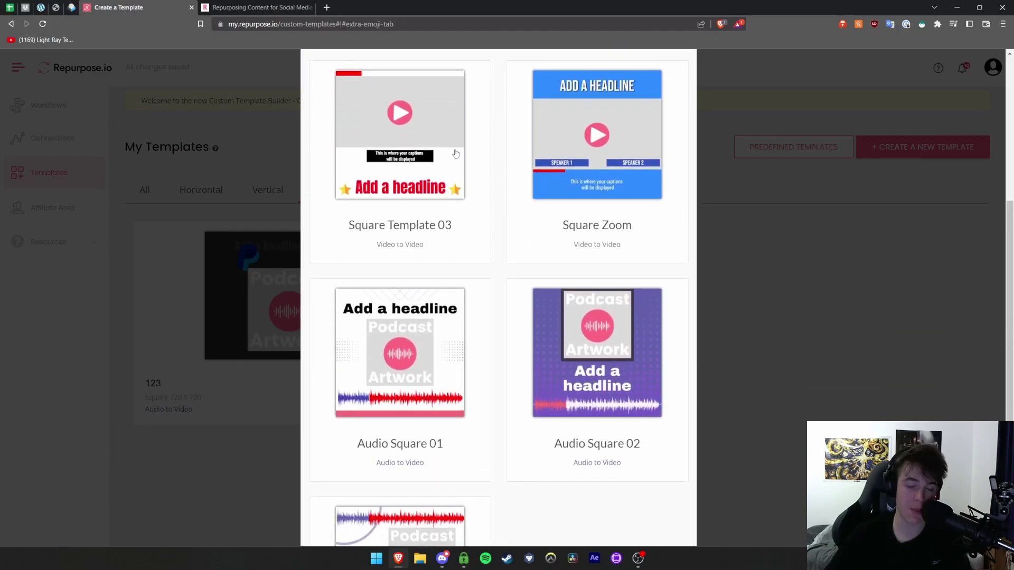
scroll(455, 153, "down", 4)
scroll(442, 140, "up", 9)
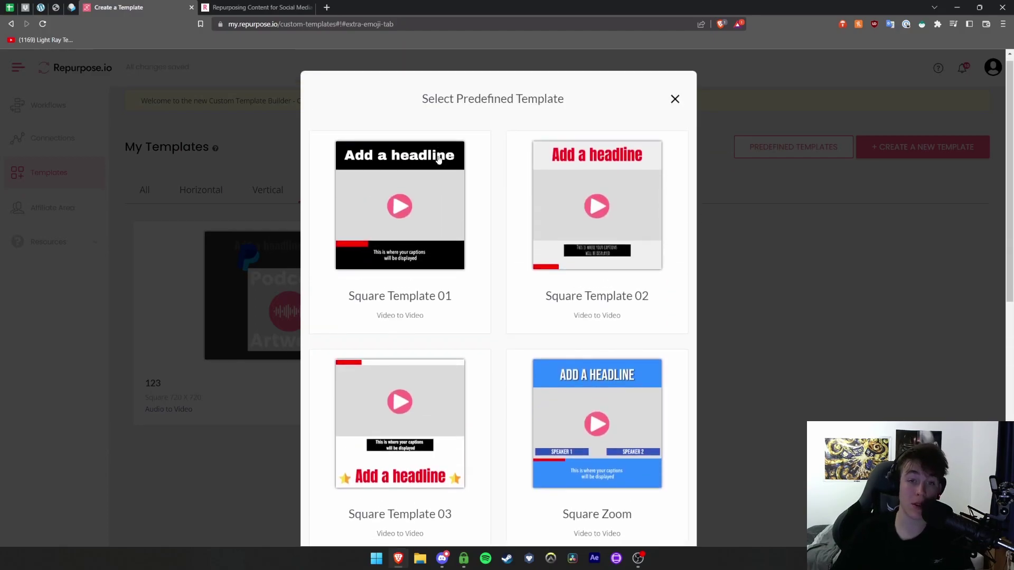
scroll(438, 158, "down", 8)
scroll(439, 159, "up", 10)
scroll(438, 167, "down", 2)
scroll(438, 169, "down", 5)
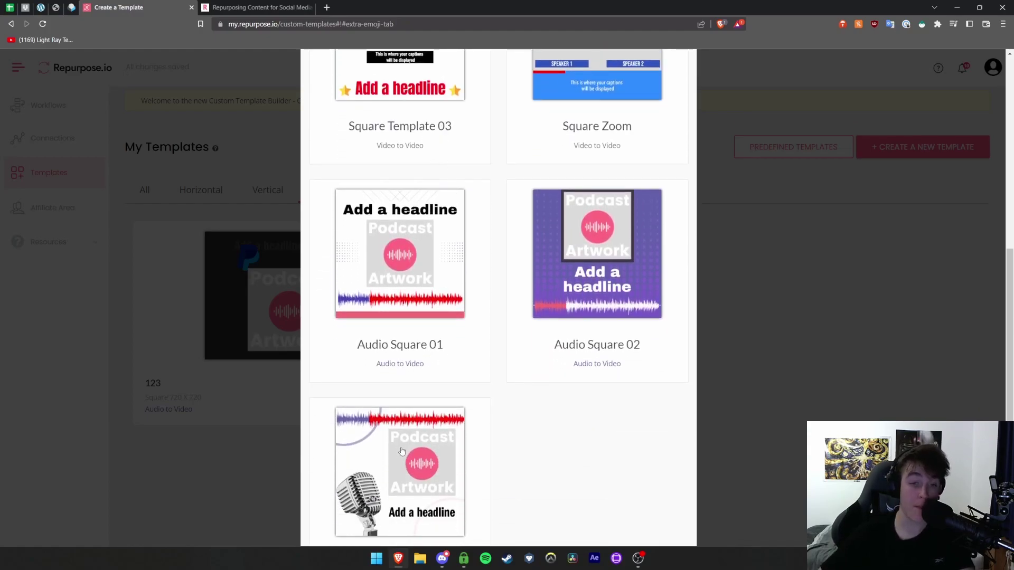
scroll(401, 447, "up", 5)
scroll(401, 446, "up", 1)
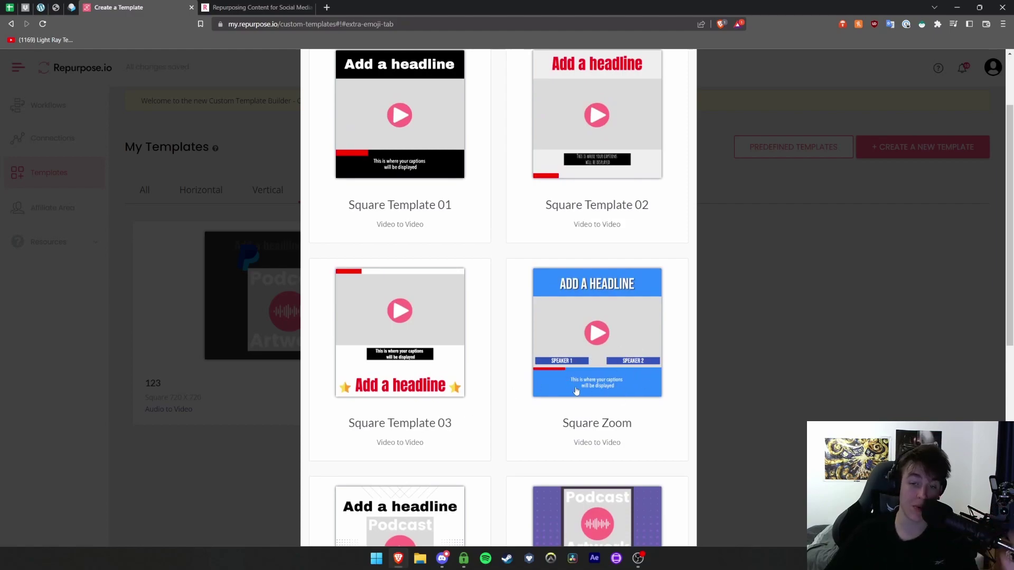
scroll(599, 406, "up", 2)
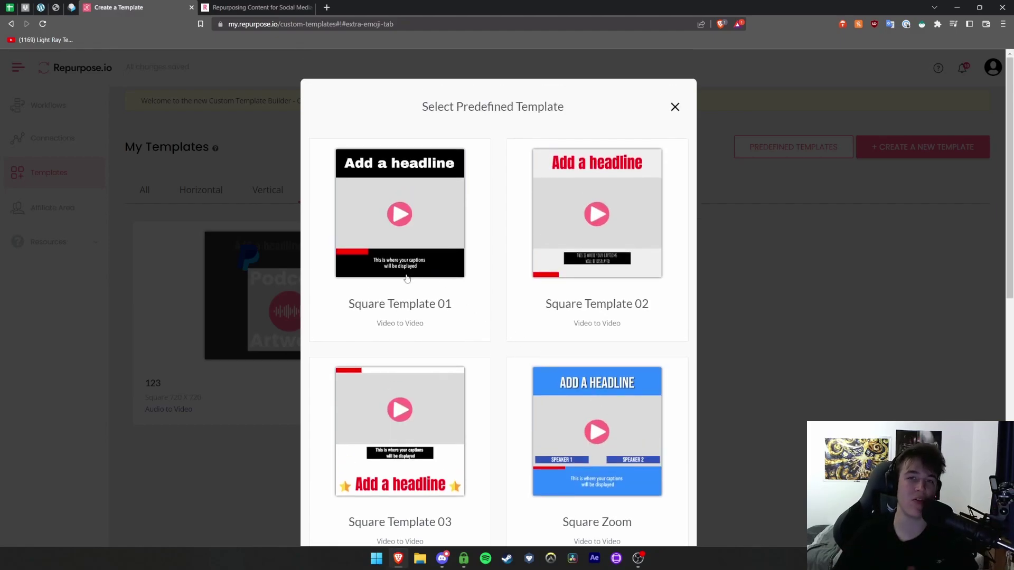
scroll(428, 247, "down", 5)
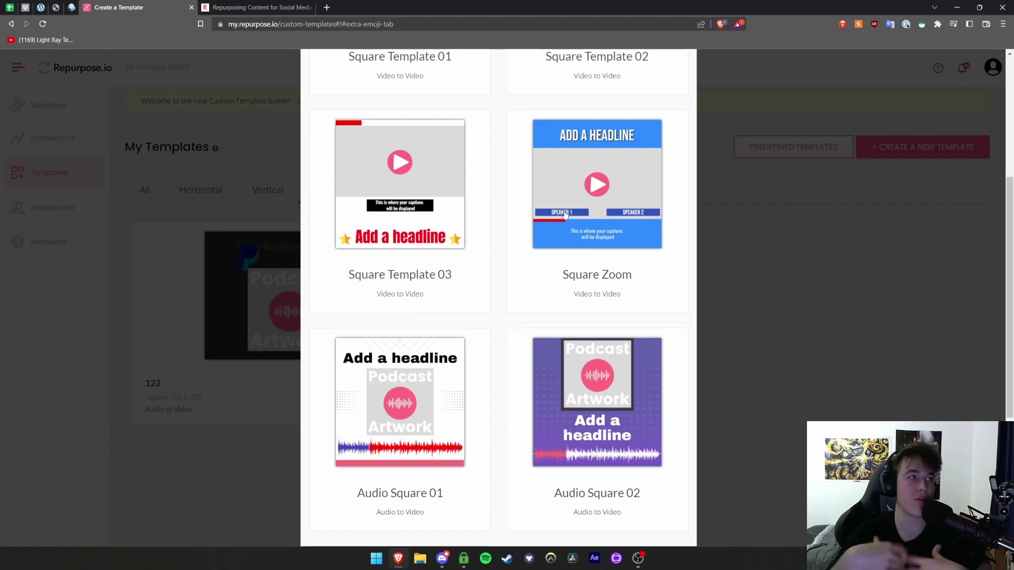
- Create a template from Square Zoom and exit the editor so it's listed as 1233
left_click(560, 181)
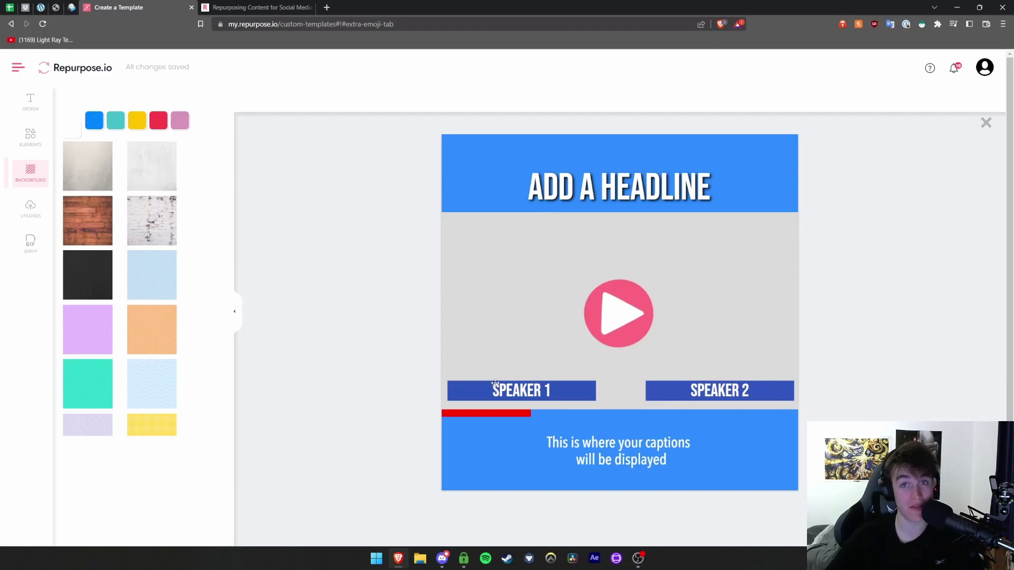
key("Escape")
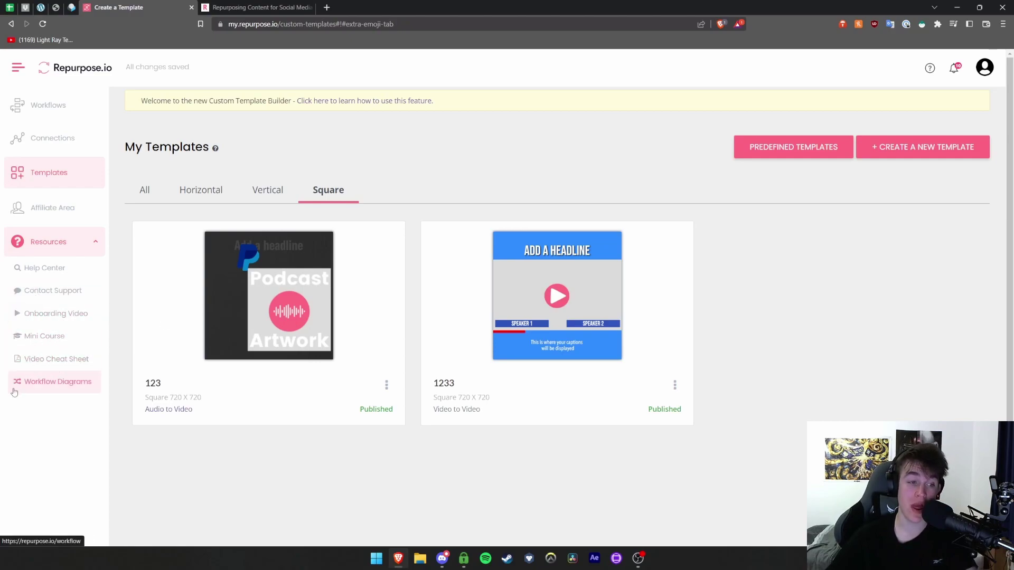
left_click(67, 386)
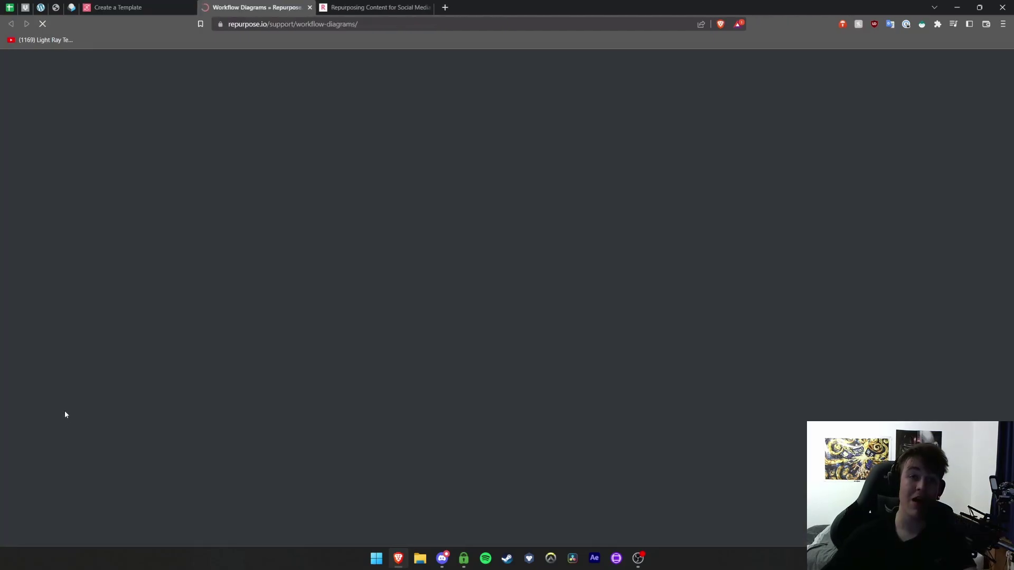
scroll(207, 347, "down", 3)
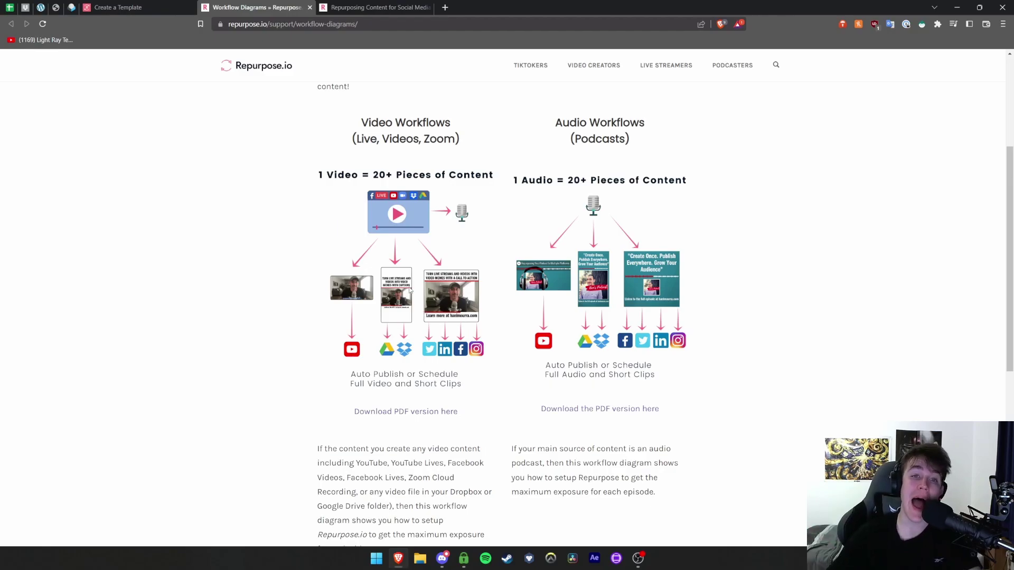
left_click_drag(361, 122, 452, 123)
scroll(392, 366, "down", 1)
scroll(403, 291, "up", 2)
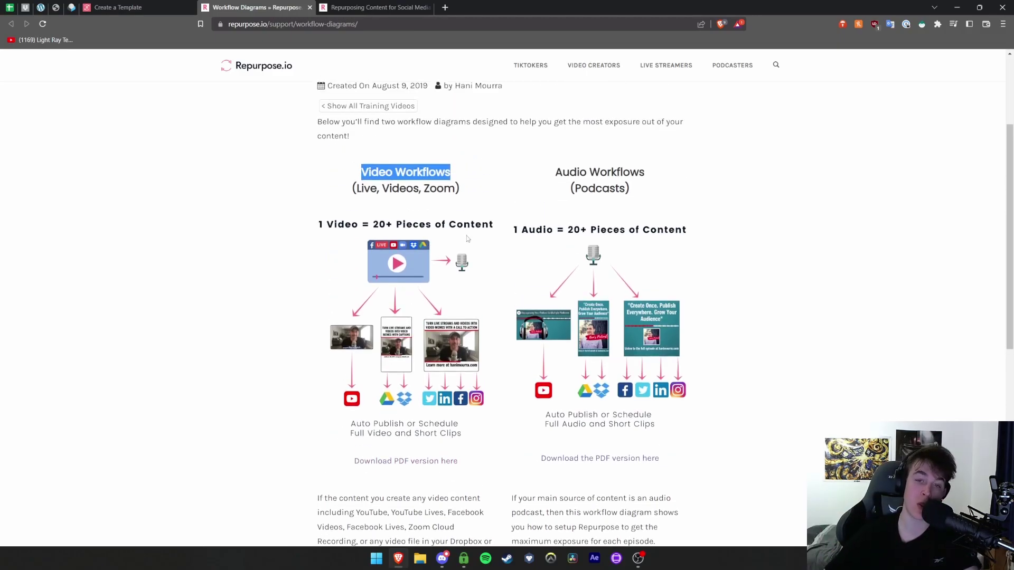
scroll(584, 225, "down", 5)
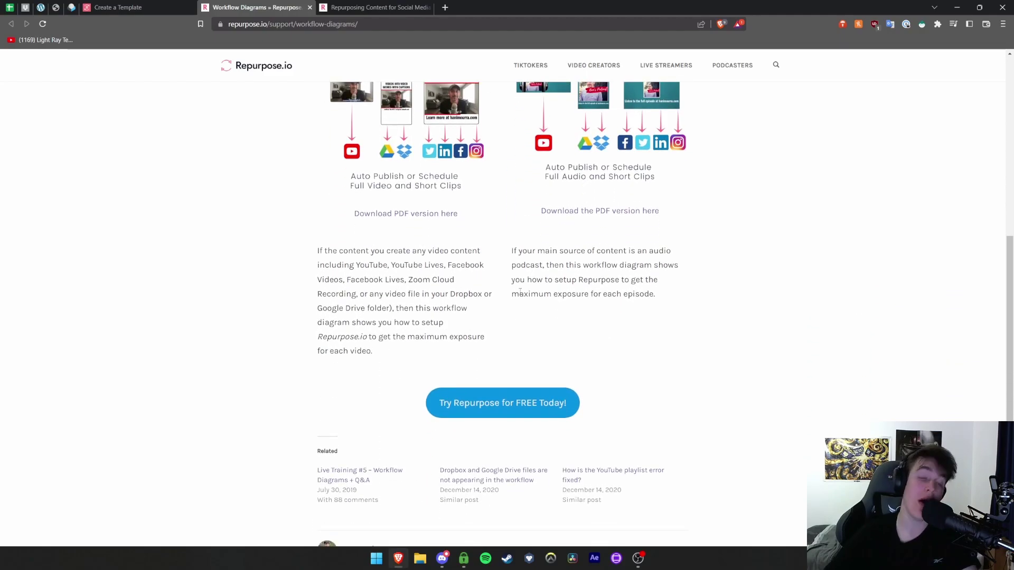
scroll(417, 274, "down", 3)
scroll(382, 252, "up", 4)
scroll(381, 252, "up", 6)
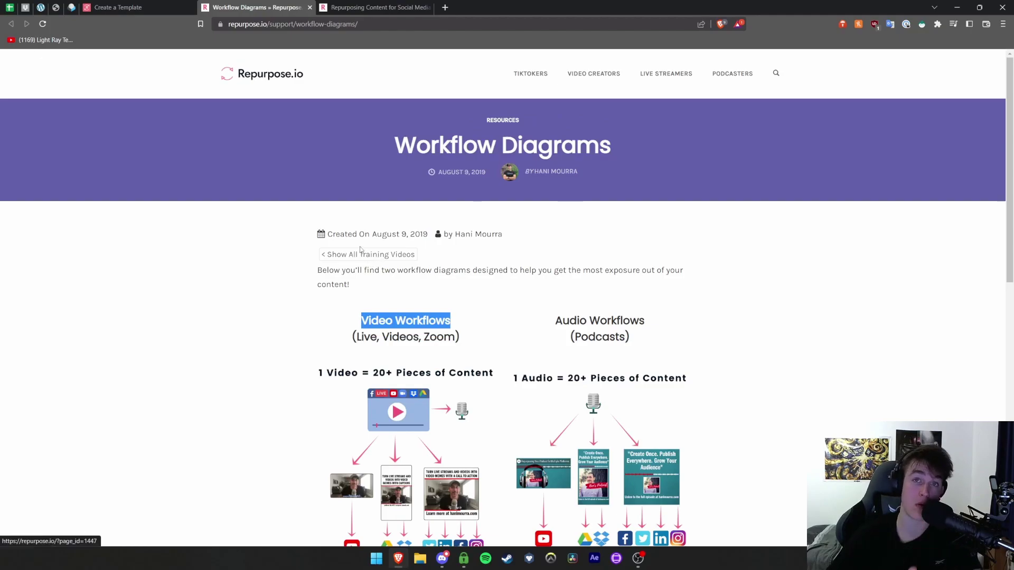
left_click(157, 9)
- Close the extra article browser tab and collapse the Resources links in the sidebar
left_click(310, 7)
left_click(310, 7)
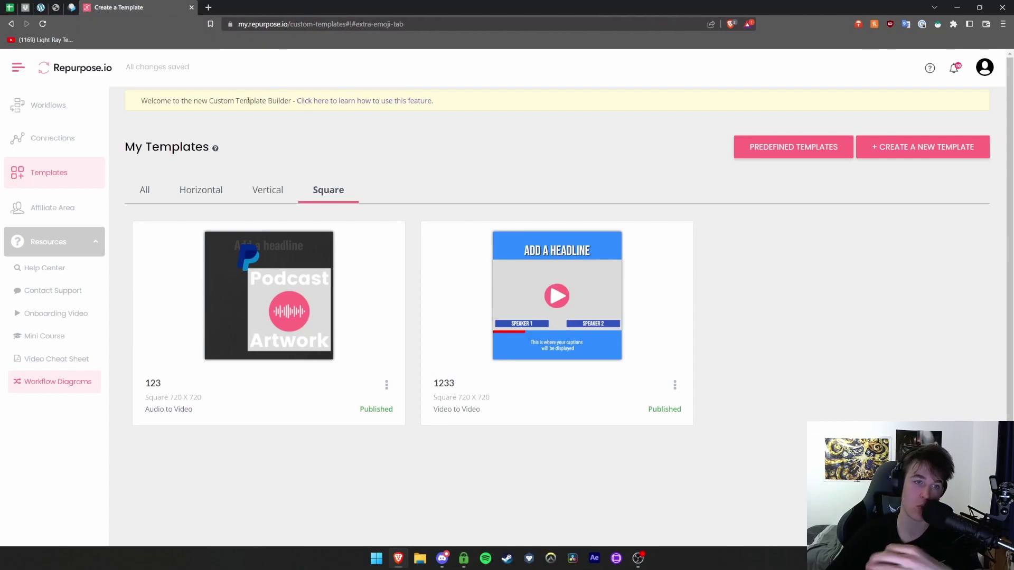
left_click(92, 247)
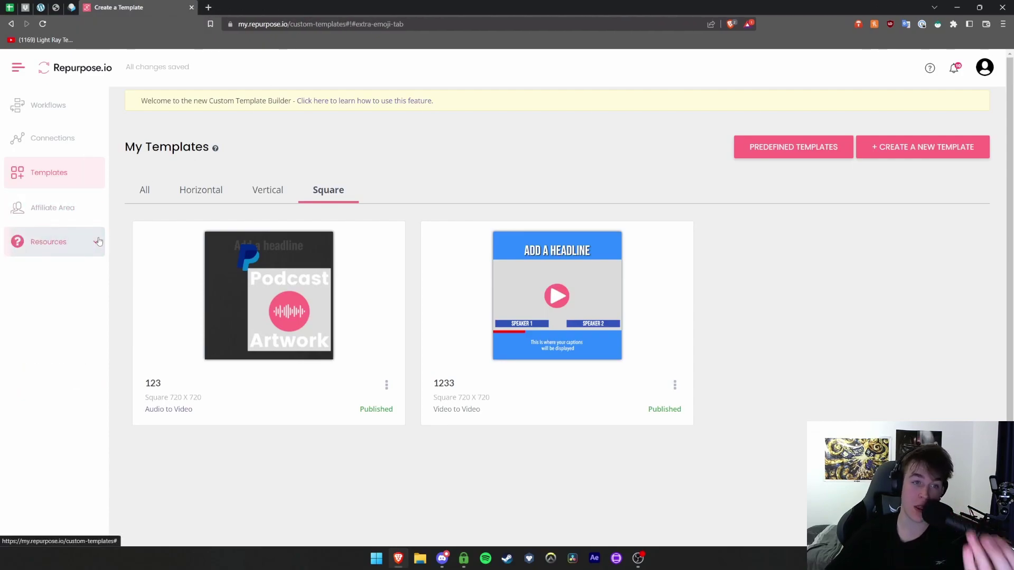